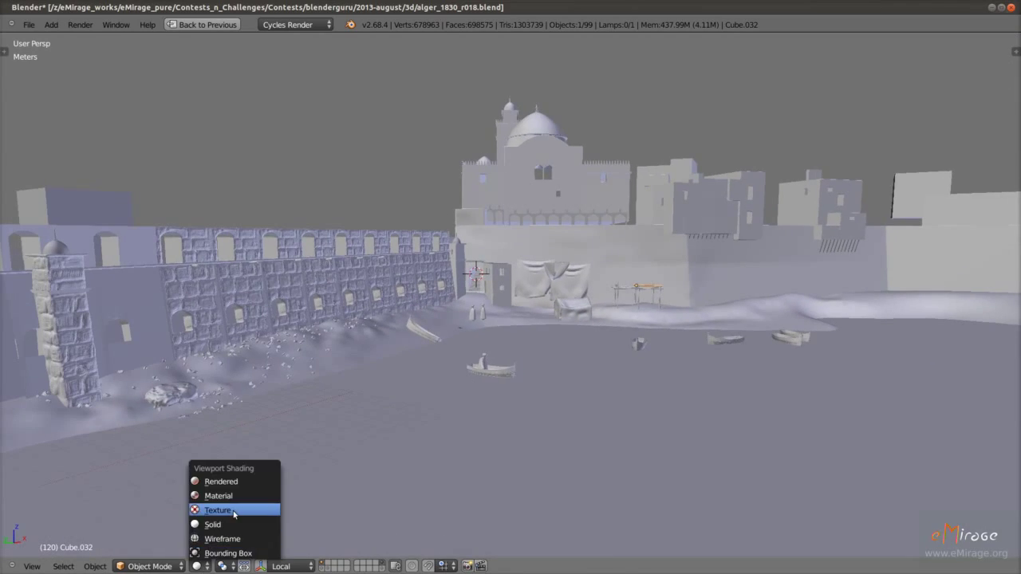
Switch the viewport to Texture shading and inspect the stone harbour wall and hanging cloths
click(234, 514)
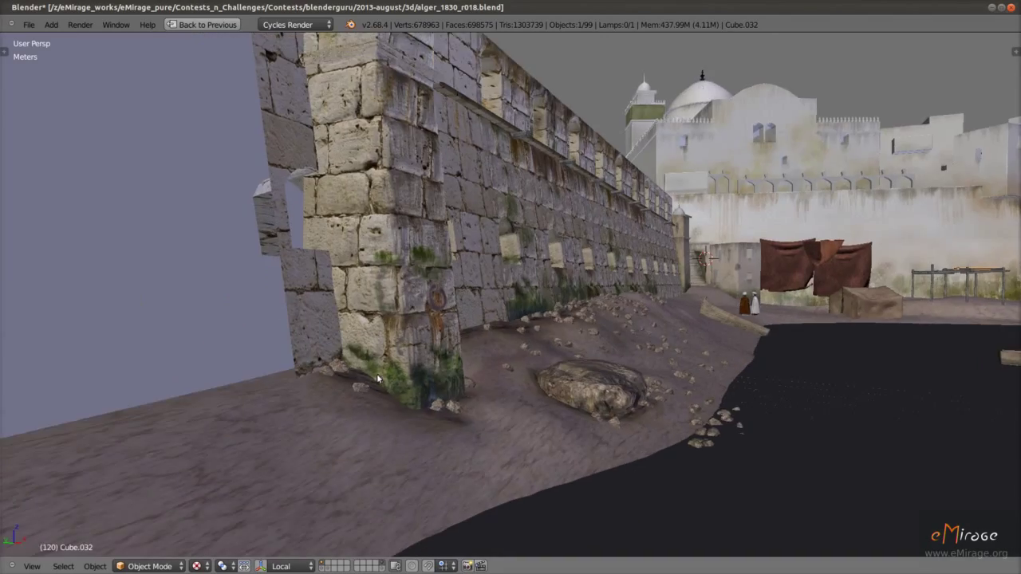
right_click(379, 380)
mouse_move(410, 305)
middle_down()
mouse_move(623, 385)
mouse_move(683, 319)
middle_up()
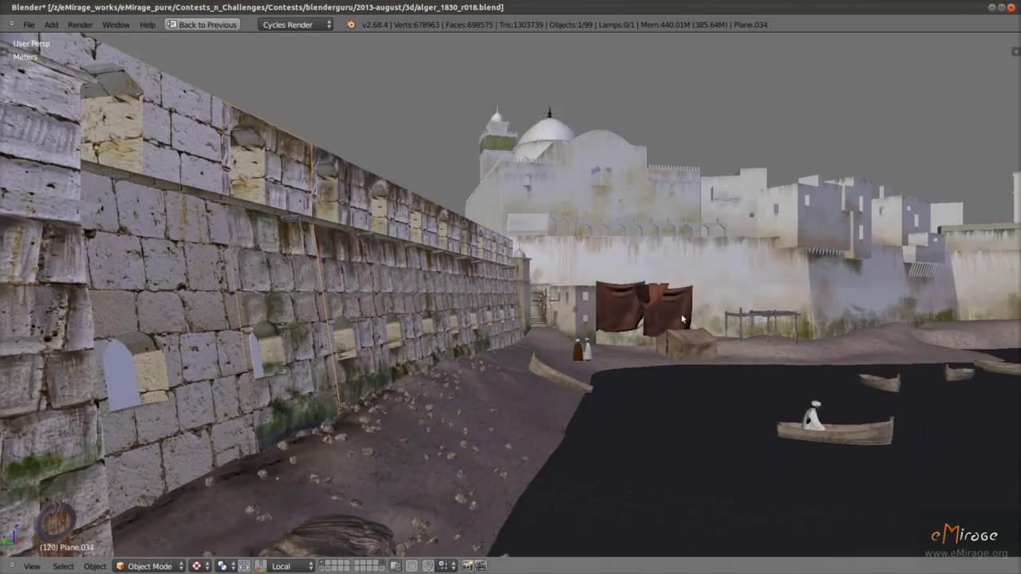
right_click(683, 319)
key(KP_Decimal)
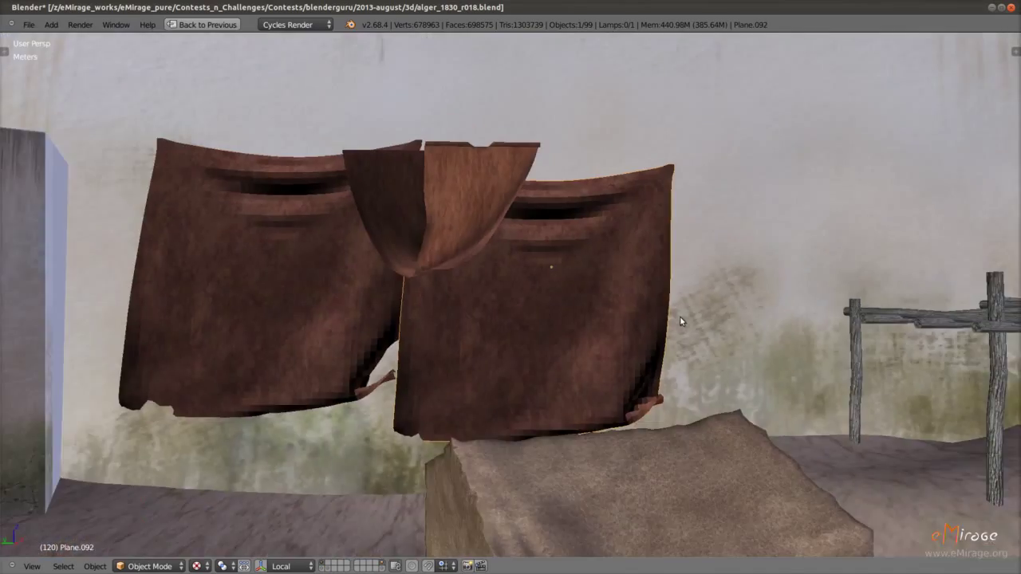
scroll(569, 436, down, 5)
mouse_move(569, 436)
middle_down()
mouse_move(750, 439)
mouse_move(613, 372)
mouse_move(769, 299)
middle_up()
scroll(612, 372, down, 3)
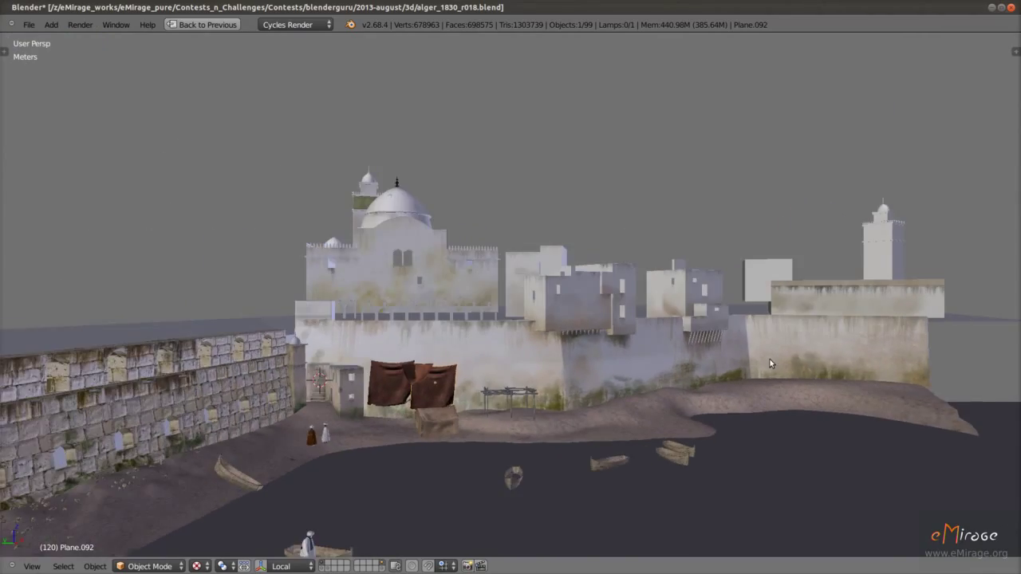
View through the scene camera, check the robed figure, then switch to Rendered shading
key(KP_0)
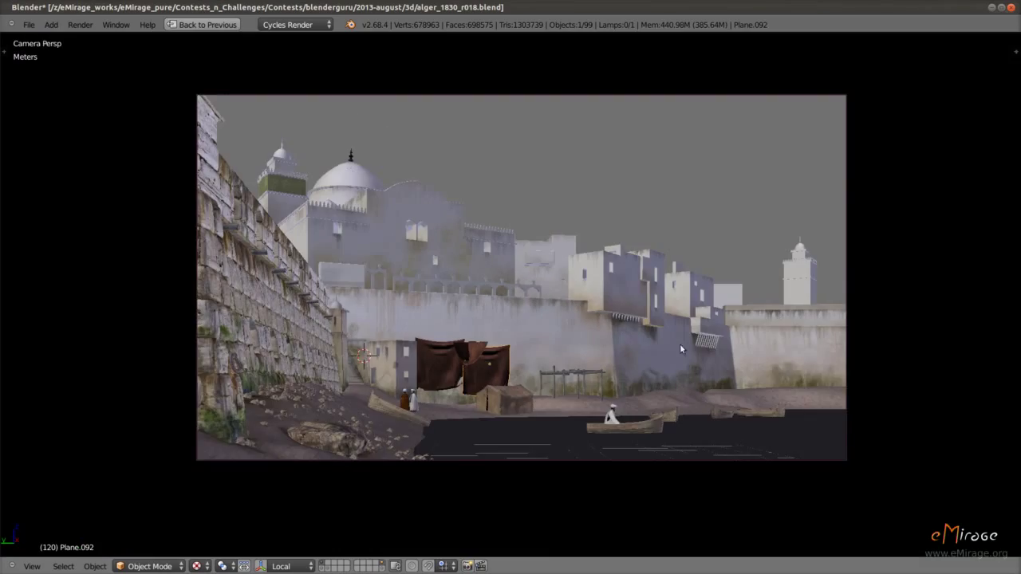
scroll(558, 359, up, 1)
right_click(377, 430)
key(KP_Decimal)
key(KP_0)
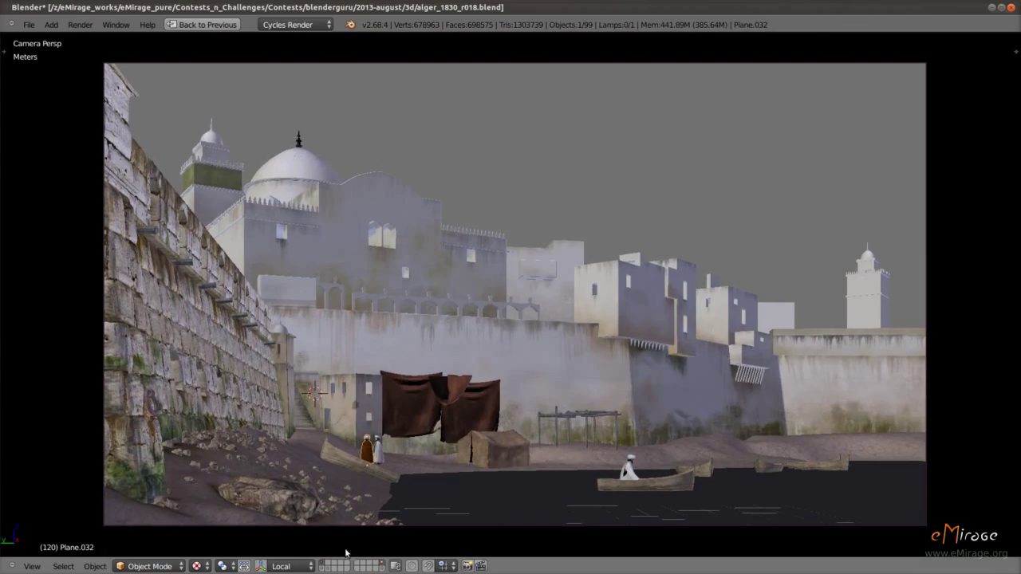
click(198, 565)
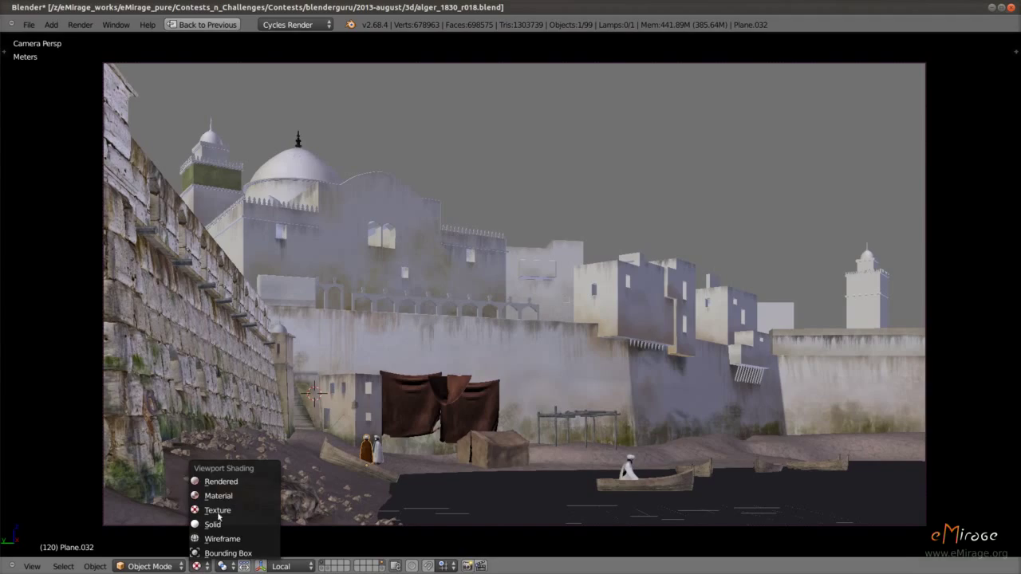
key(Return)
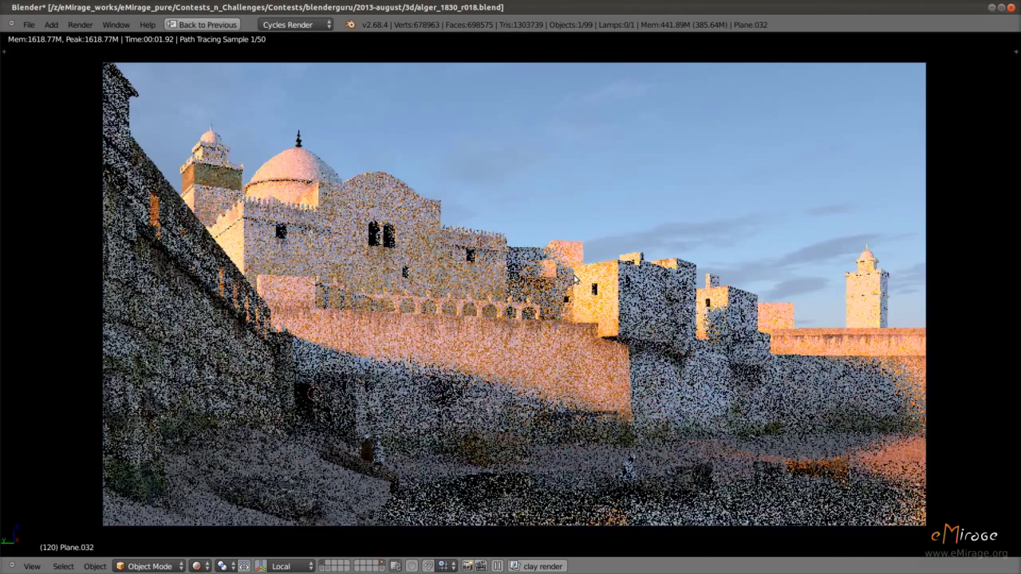
Restore the multi-panel layout and inspect materials of the wall, boat, loge_gardien and house04_walls
key(ctrl+Up)
scroll(650, 443, up, 3)
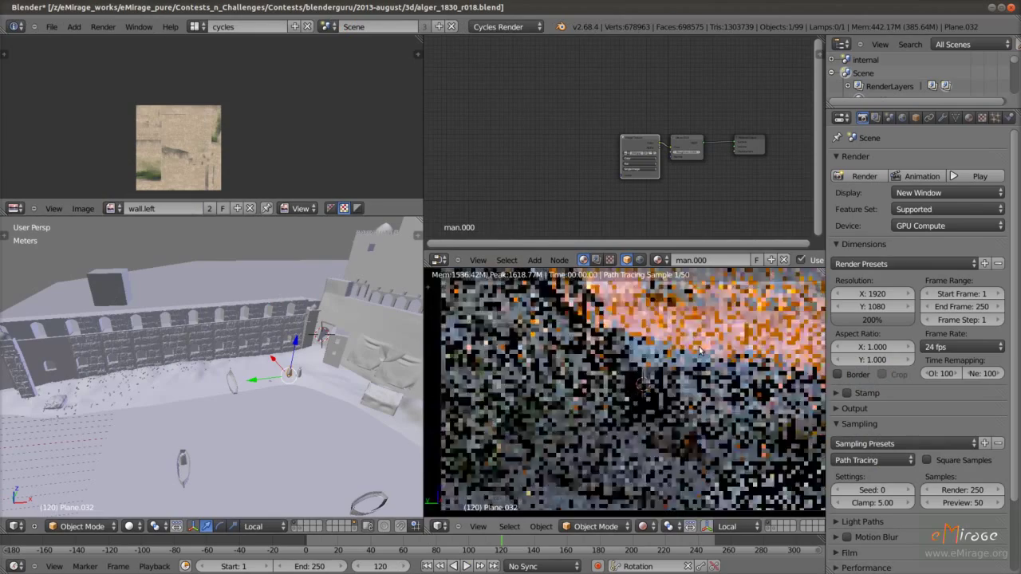
right_click(511, 373)
mouse_move(511, 374)
middle_down()
mouse_move(662, 366)
mouse_move(757, 446)
mouse_move(717, 371)
mouse_move(703, 415)
mouse_move(734, 391)
mouse_move(559, 367)
middle_up()
right_click(760, 452)
right_click(720, 371)
right_click(718, 403)
Enlarge the rendered view to full screen and orbit slightly around the town
key(ctrl+Up)
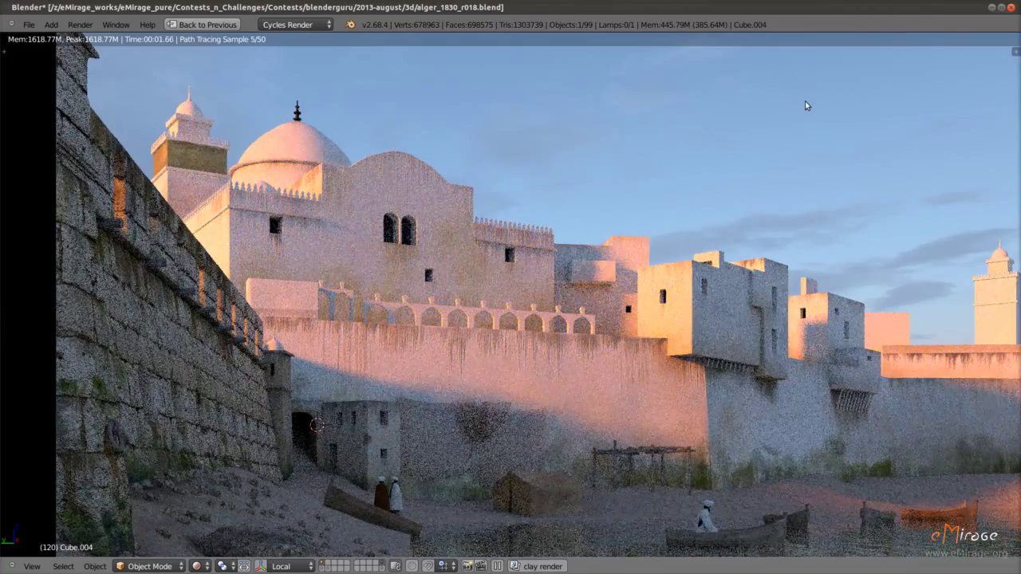
middle_drag(535, 375, 563, 350)
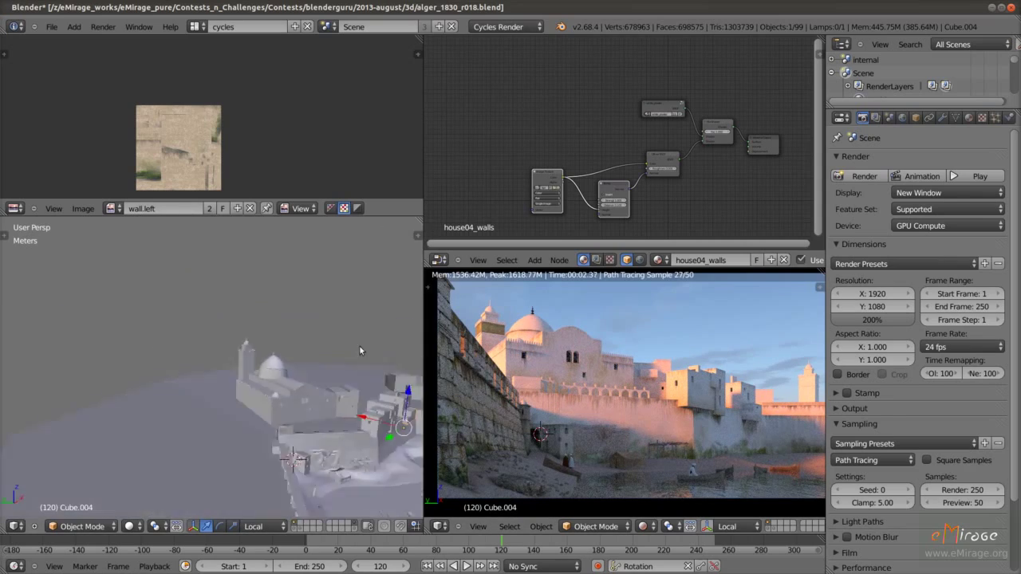
middle_drag(359, 345, 197, 361)
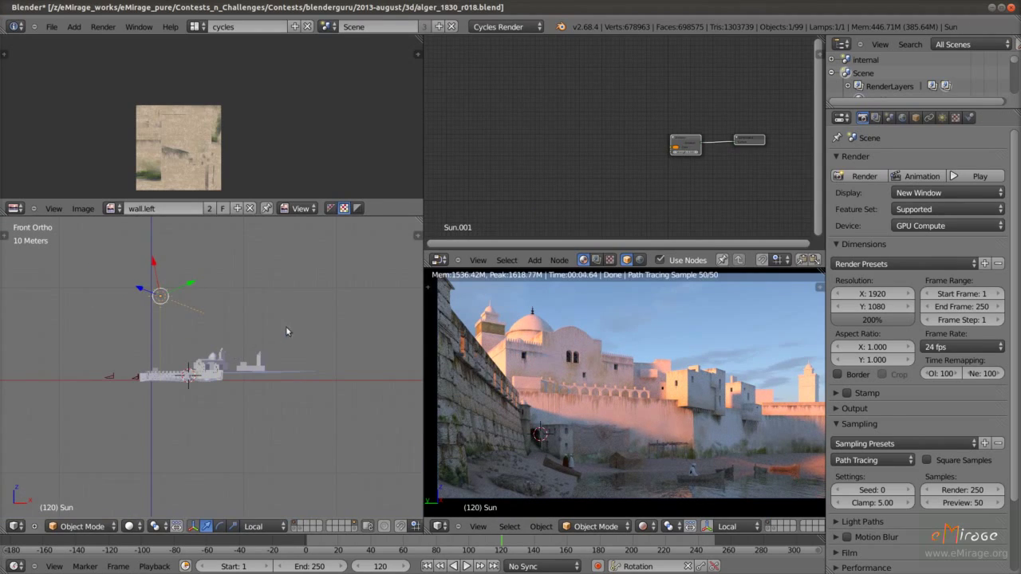
Rotate the Sun lamp to a low evening angle using top view, then render with F12
key(r)
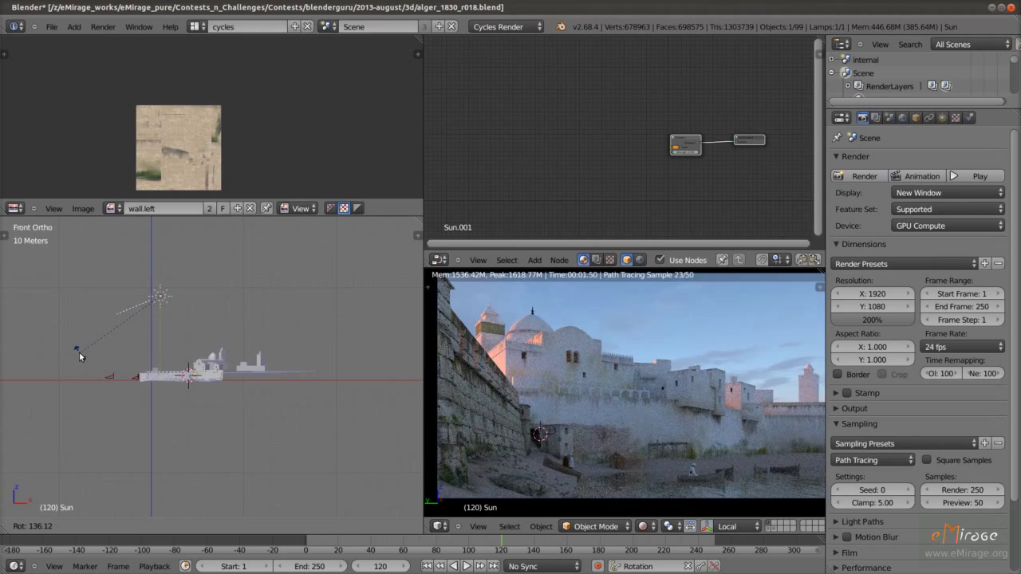
key(KP_7)
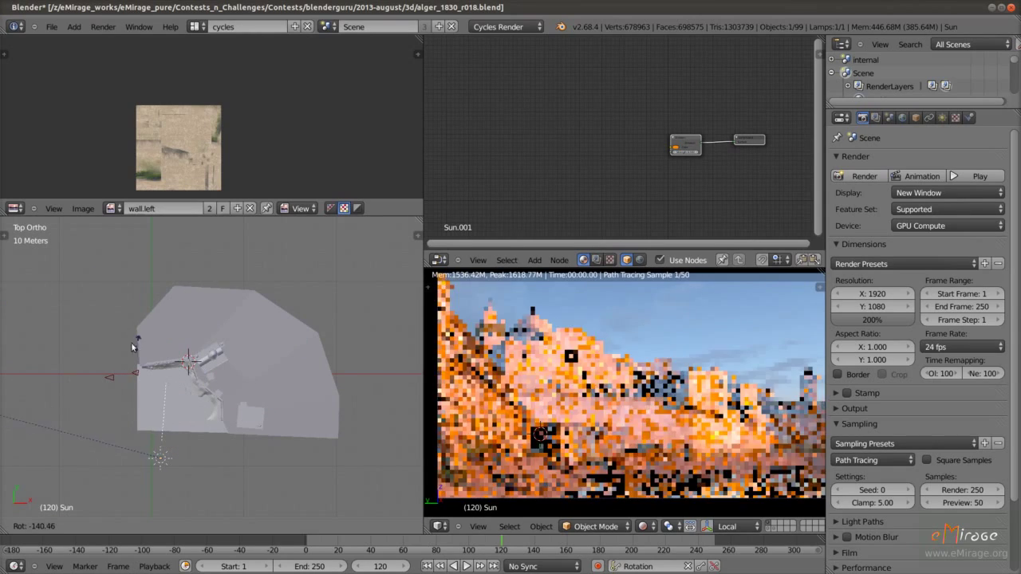
click(157, 295)
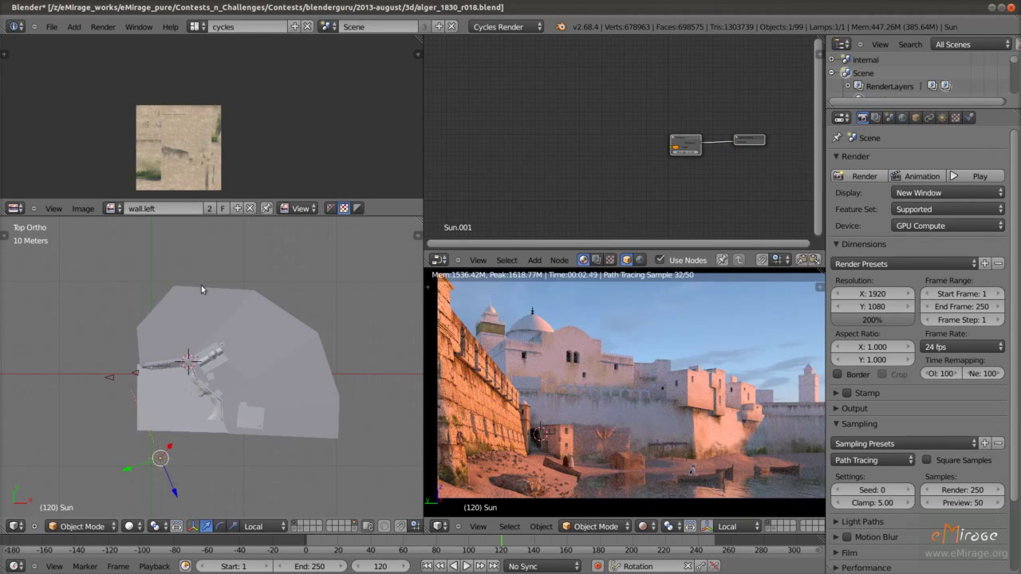
key(r)
click(227, 282)
key(F12)
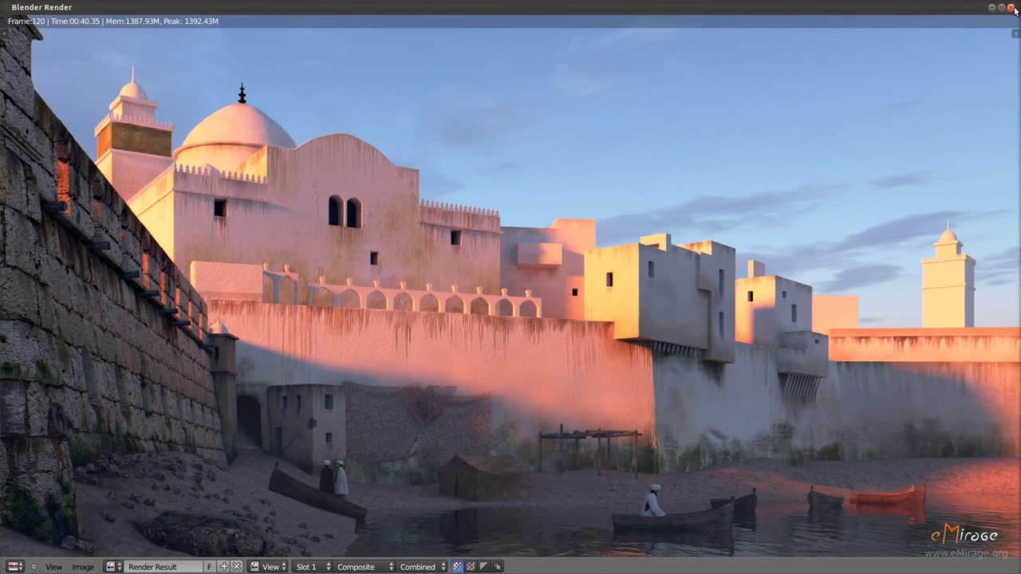
Close the render window, switch to the Compositing layout, and reposition a group of nodes
click(1013, 7)
click(231, 25)
click(183, 56)
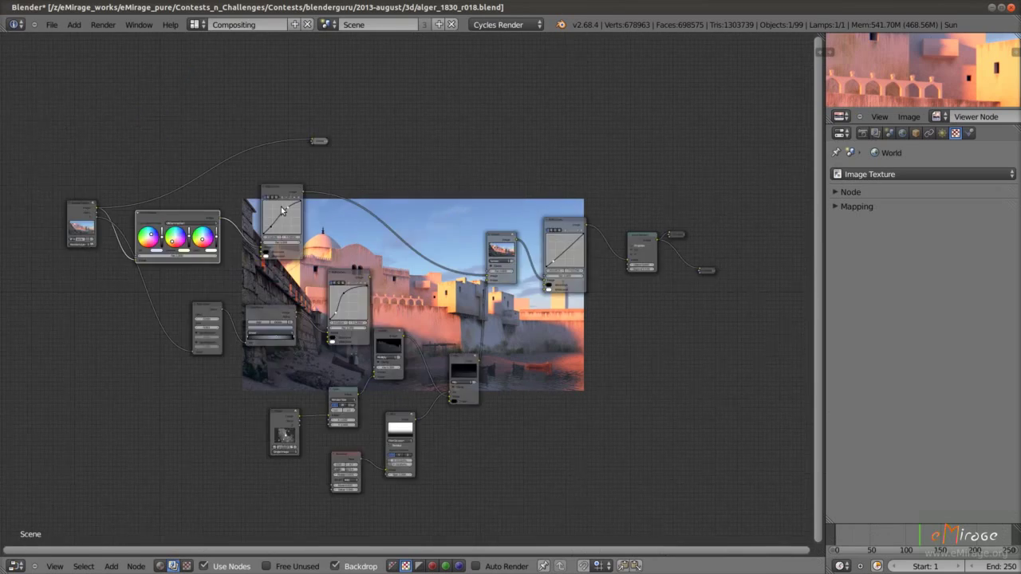
scroll(281, 206, up, 3)
key(g)
click(22, 449)
Enlarge the backdrop with Alt+V and bring the Color Balance and RGB Curves nodes into view
middle_drag(477, 239, 476, 389)
scroll(467, 379, up, 1)
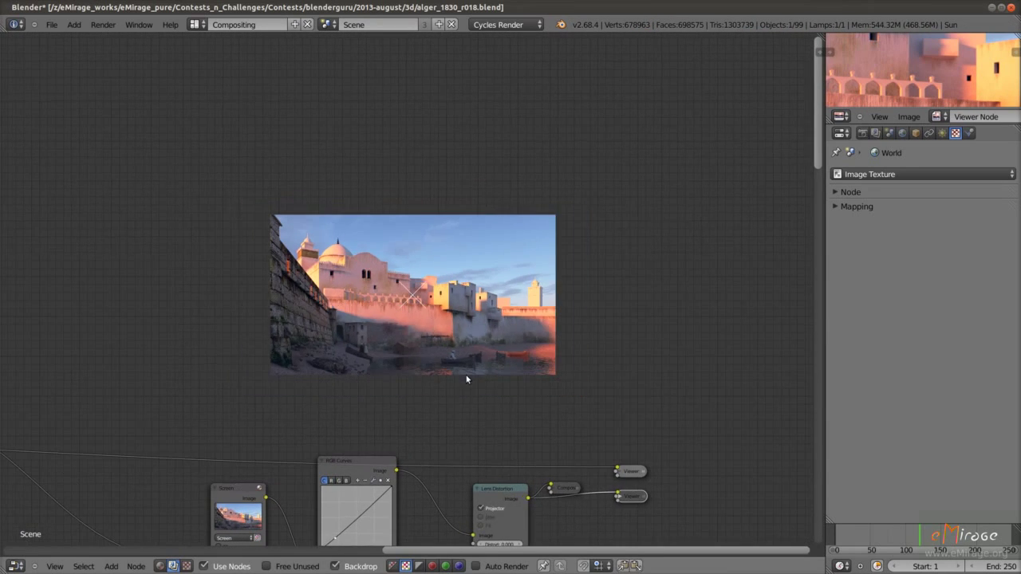
key(alt+v)
key(alt+v)
key(alt+v)
key(alt+v)
key(alt+v)
click(631, 497)
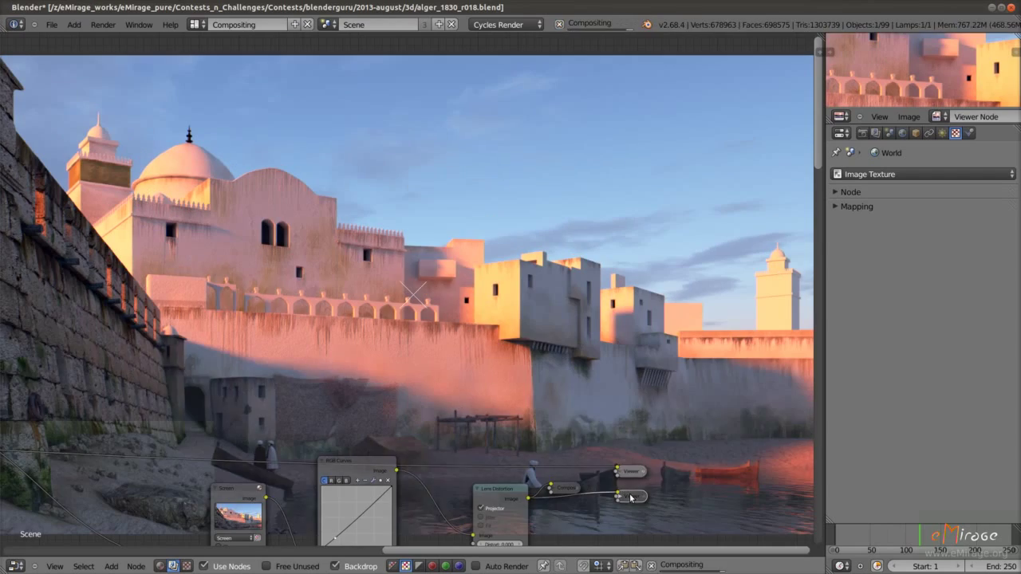
middle_drag(631, 497, 343, 398)
scroll(303, 350, up, 1)
scroll(244, 287, up, 2)
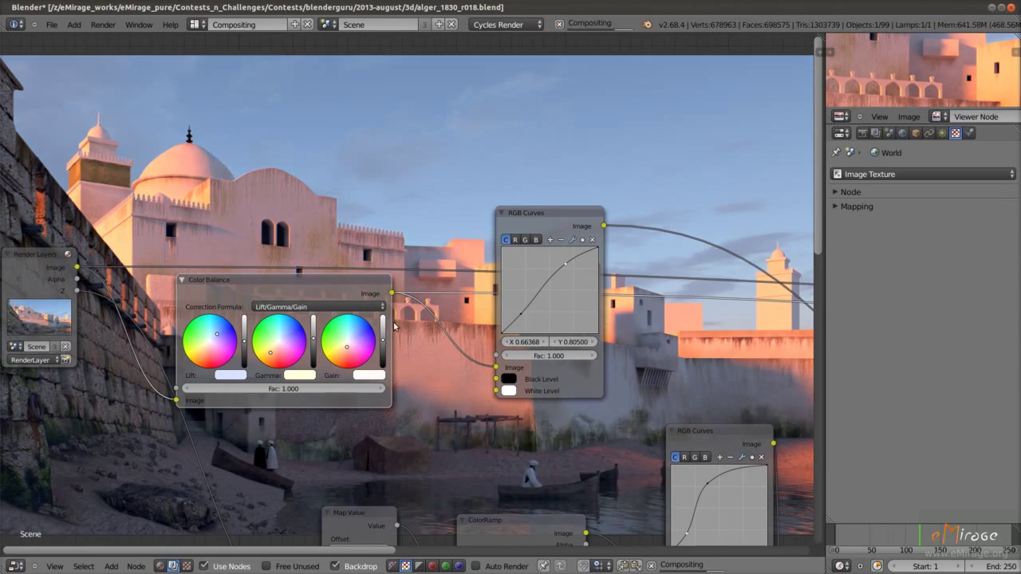
Review the Screen, Lens Distortion and output nodes, then switch to the texture painting layout
middle_drag(393, 326, 337, 343)
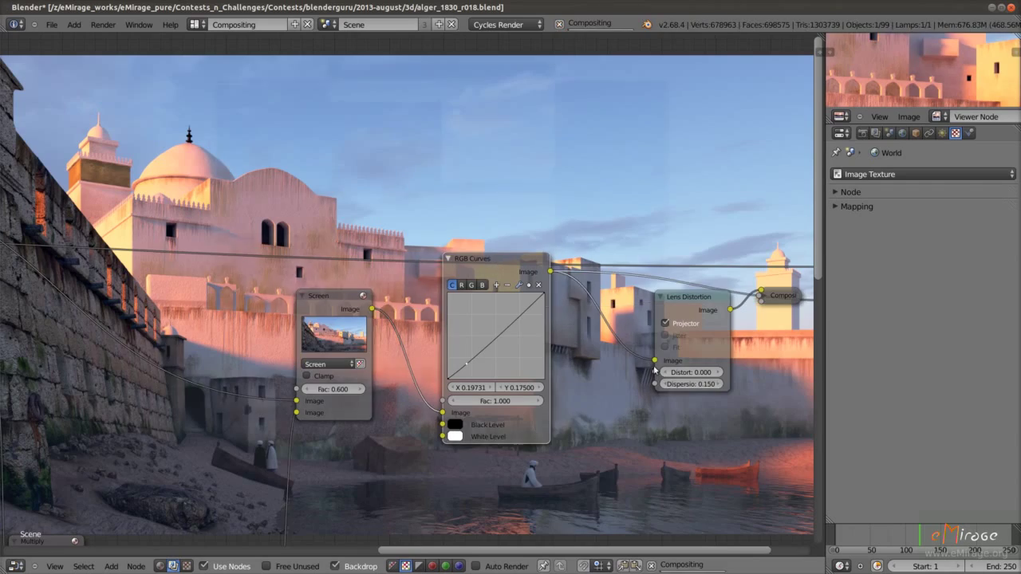
middle_drag(675, 299, 482, 328)
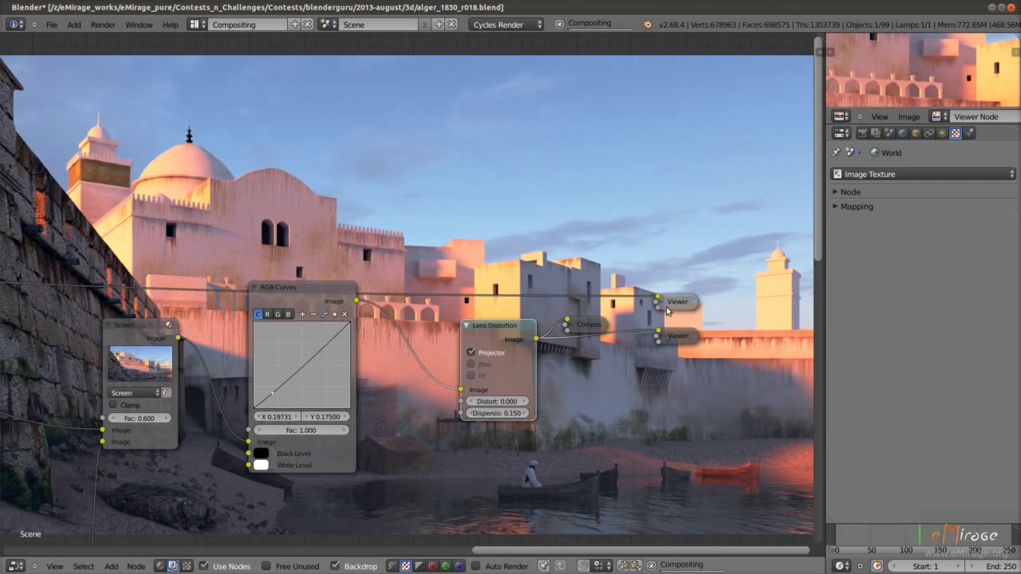
middle_drag(667, 311, 535, 474)
scroll(380, 356, down, 4)
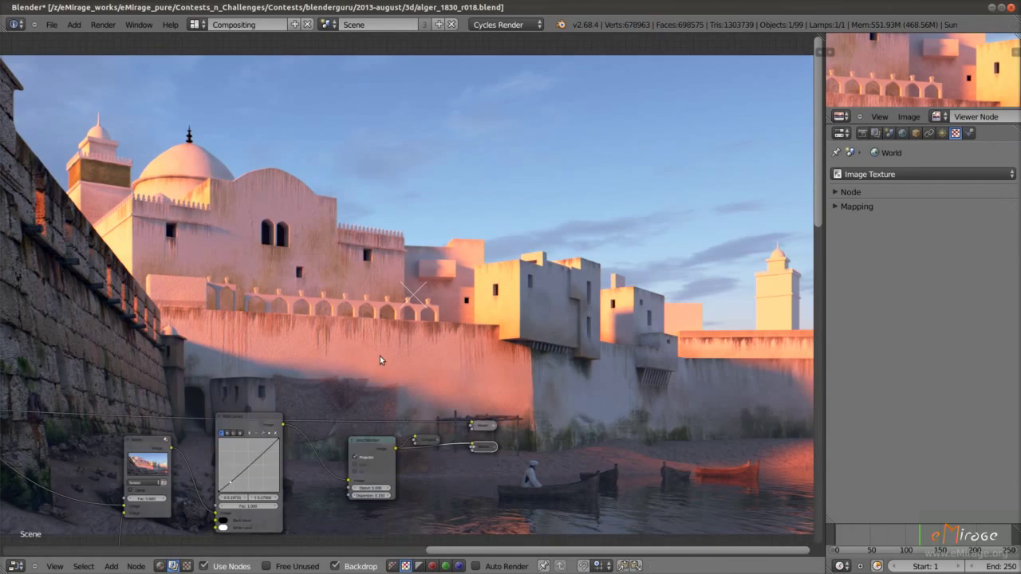
middle_drag(379, 355, 295, 325)
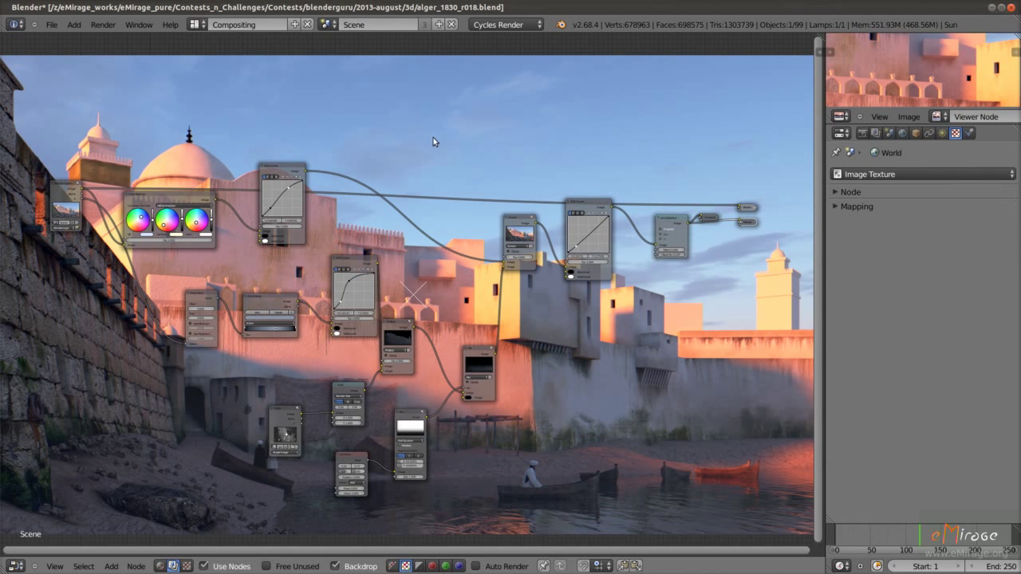
key(ctrl+Right)
scroll(623, 227, up, 3)
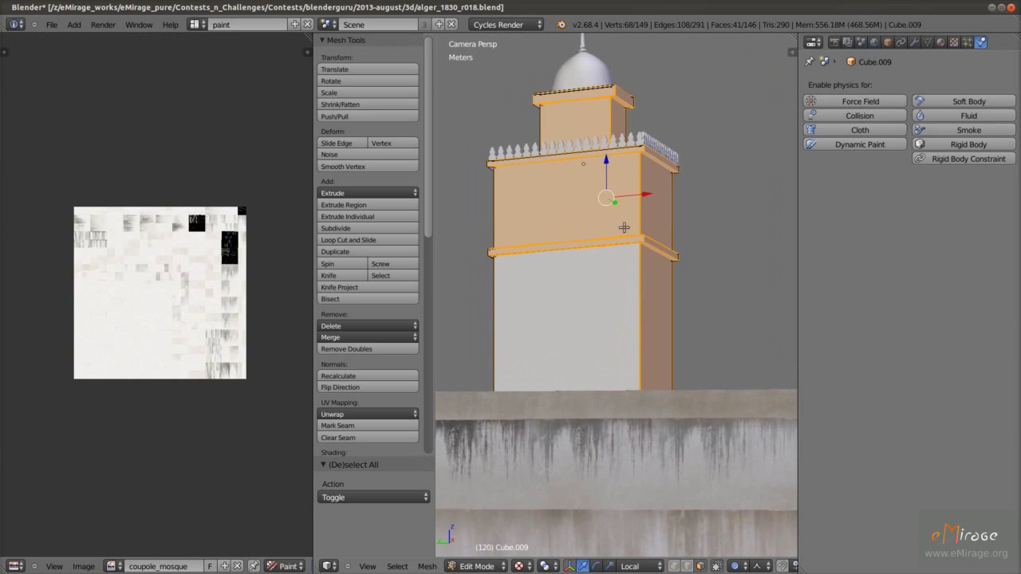
Create a new blank black image named minaret02 in the image editor
click(237, 566)
click(160, 566)
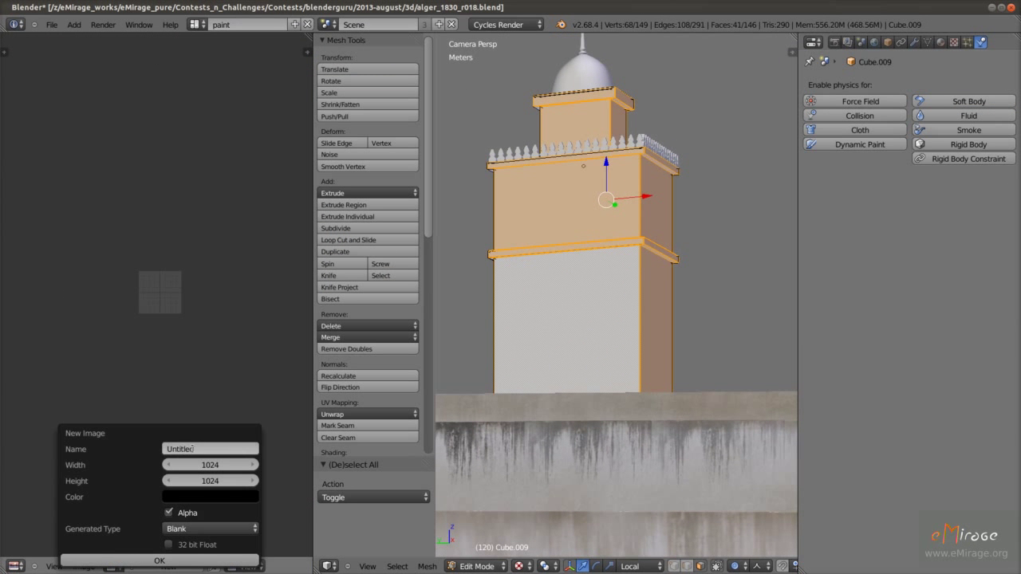
click(159, 561)
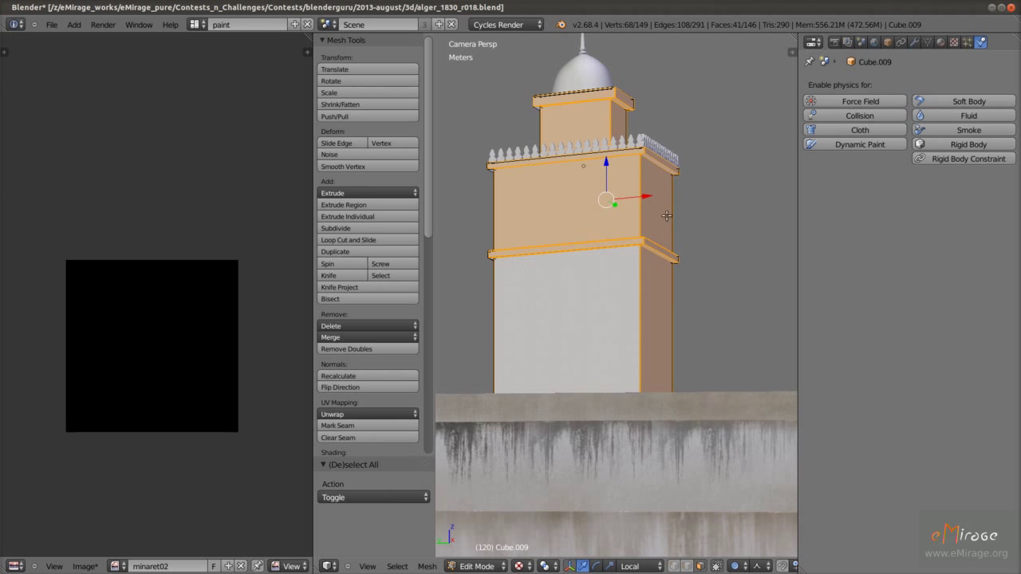
Smart UV Project the tower mesh, then scale and reposition the UV islands within the image
shift+middle_drag(630, 180, 646, 200)
key(u)
click(670, 258)
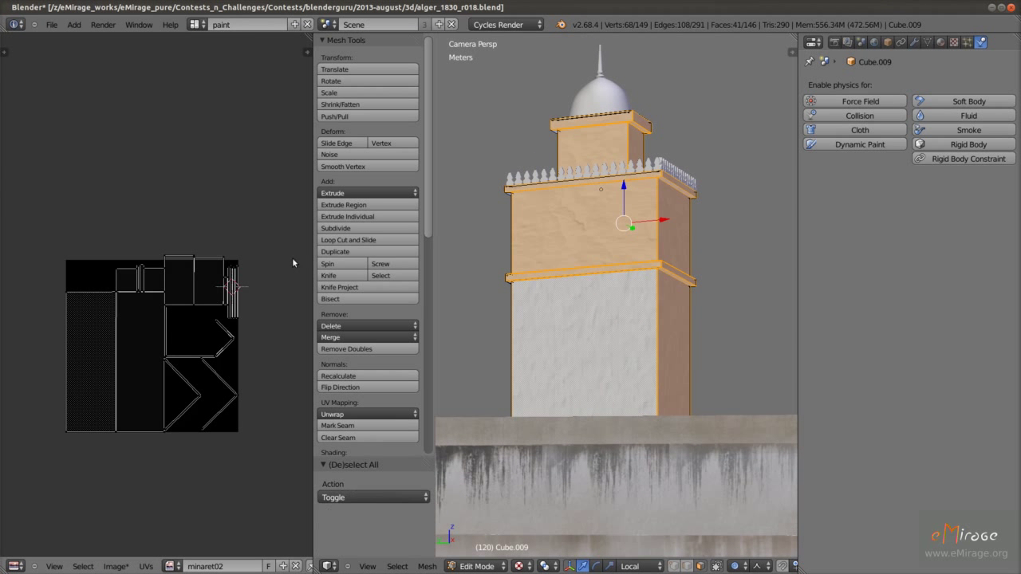
key(a)
key(s)
key(g)
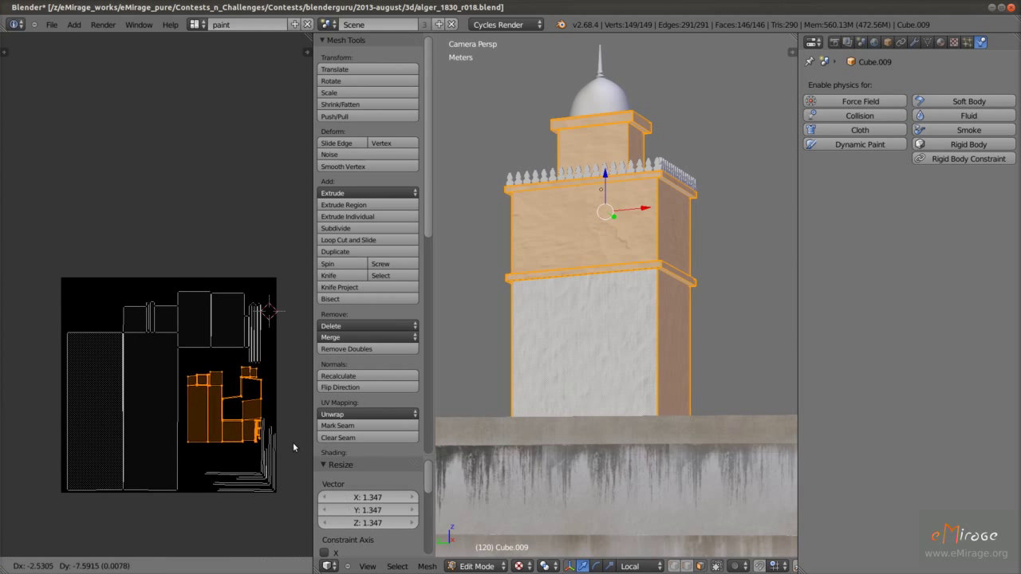
key(a)
key(a)
middle_drag(186, 306, 182, 247)
Replace the tower's old material with a new one whose Color is an Image Texture of minaret02
click(940, 42)
click(1009, 96)
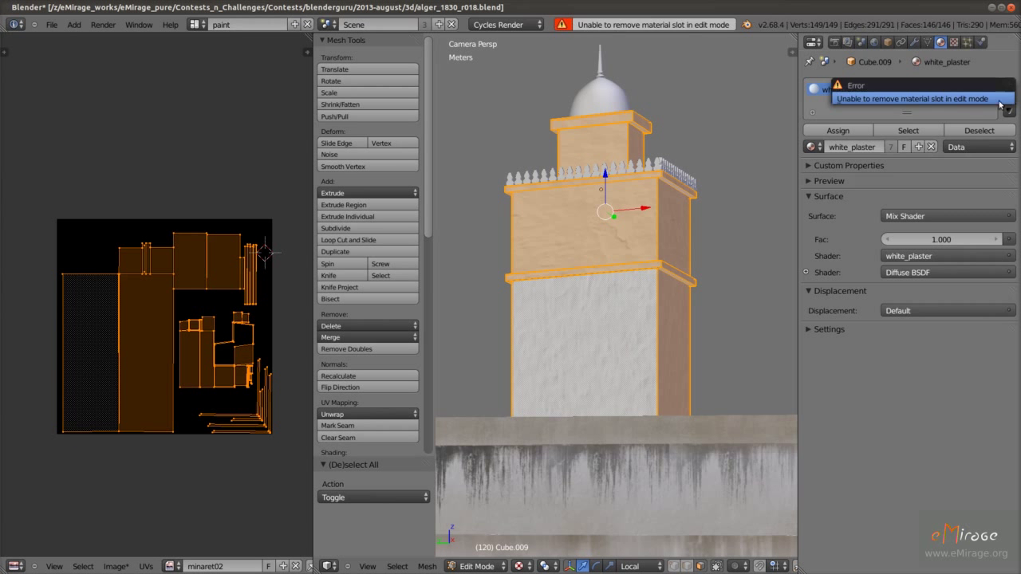
key(Tab)
click(1009, 97)
click(901, 133)
click(1011, 224)
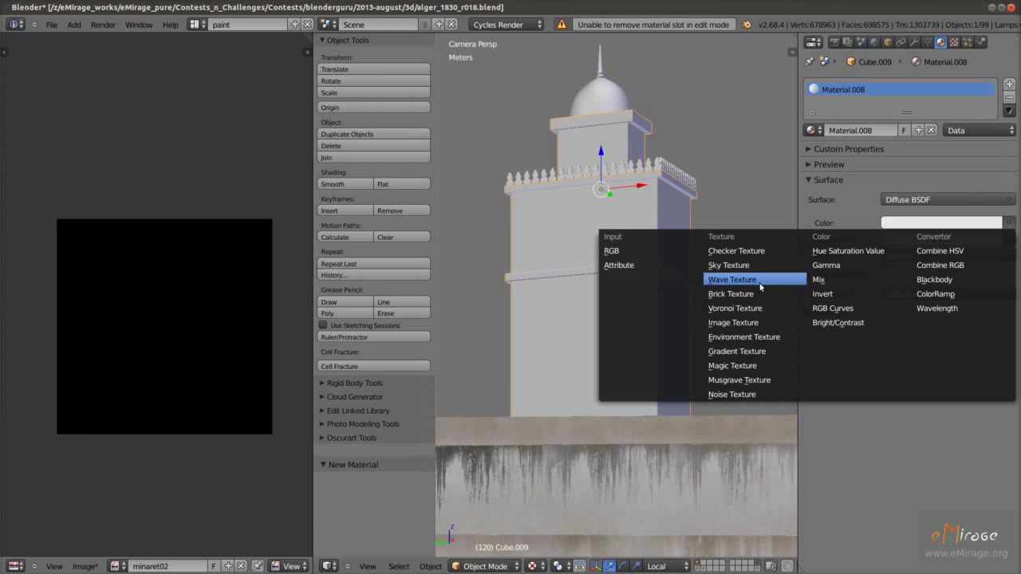
click(735, 324)
click(891, 240)
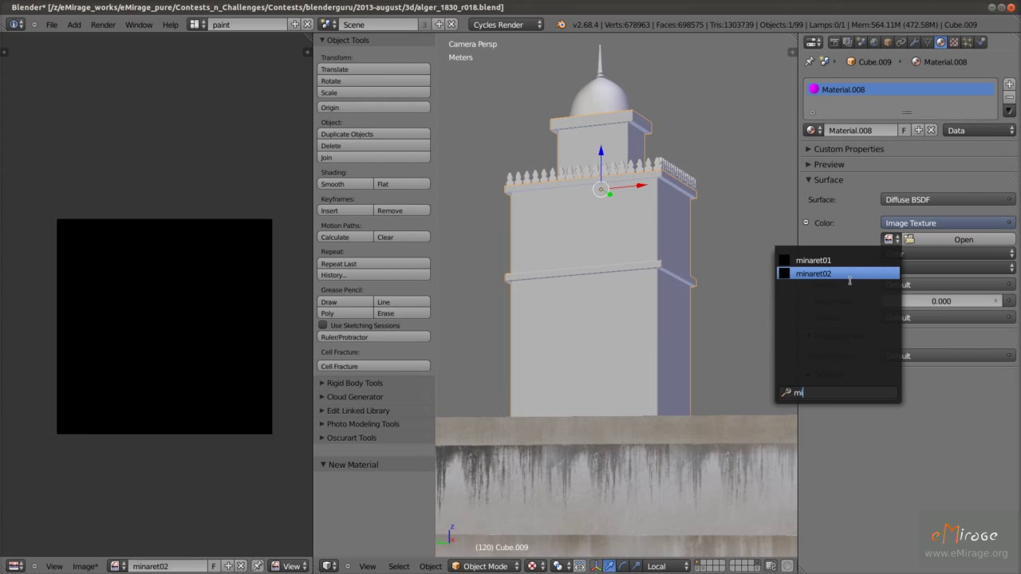
click(850, 276)
shift+middle_drag(718, 302, 693, 341)
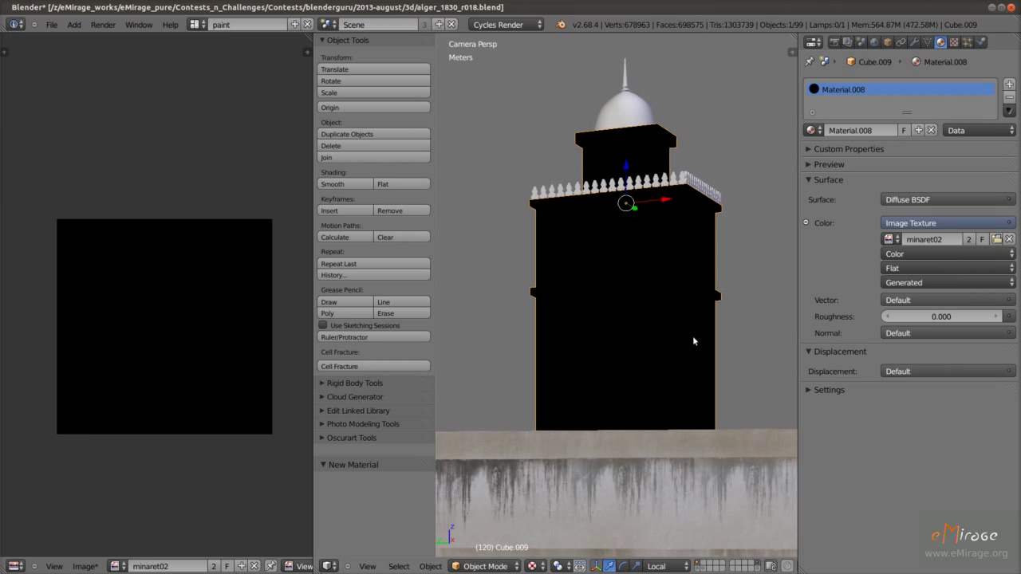
In Texture Paint, set brush radius 200 and cover the whole tower with white plaster
click(496, 481)
drag(618, 291, 678, 281)
key(f)
click(625, 301)
mouse_move(624, 301)
mouse_down()
mouse_move(632, 134)
mouse_move(543, 406)
mouse_up()
mouse_move(159, 368)
mouse_down()
mouse_move(152, 389)
mouse_move(162, 237)
mouse_up()
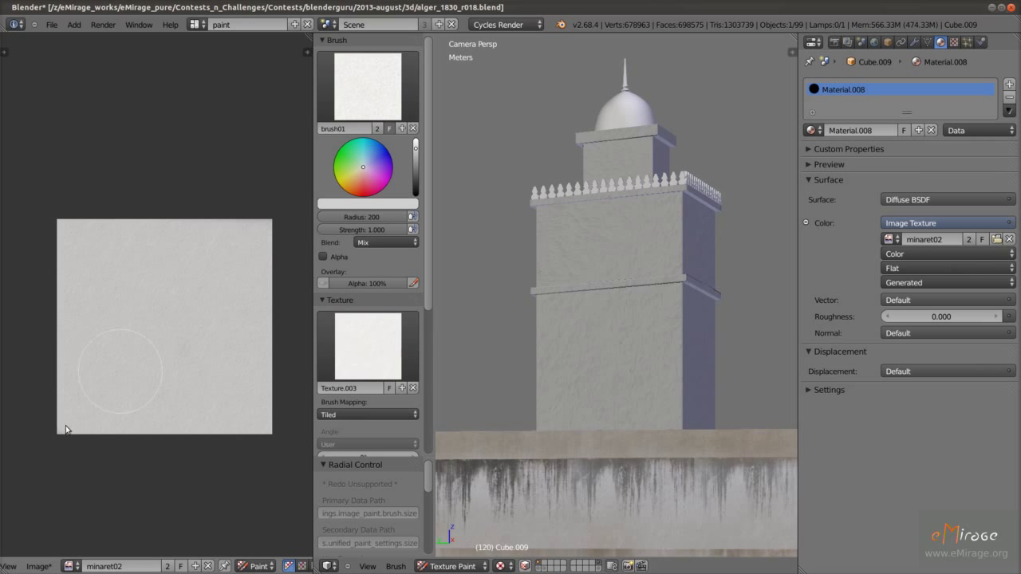
scroll(659, 317, up, 2)
scroll(658, 285, up, 1)
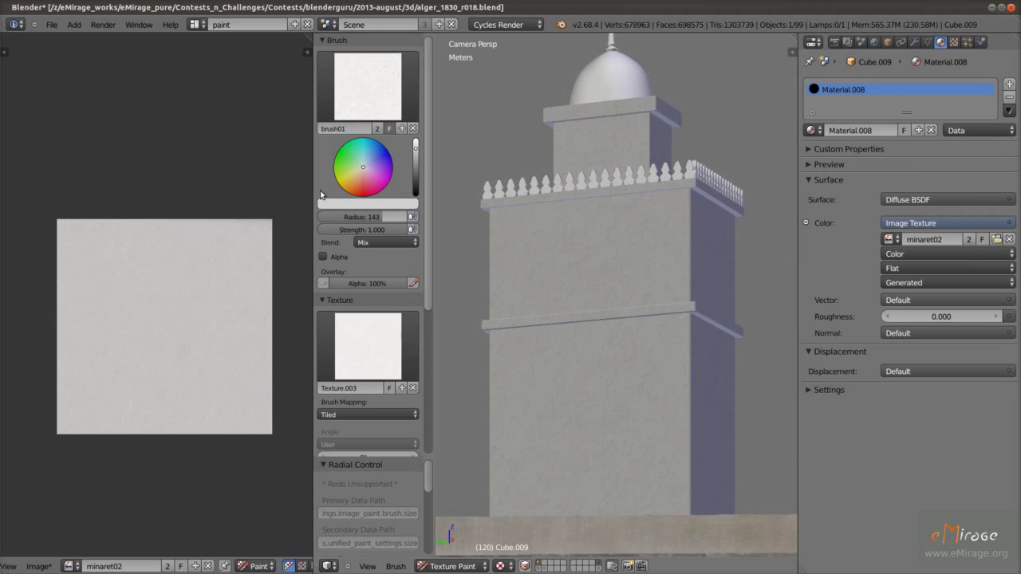
Switch to the moss brush and paint green moss onto the upper wall section
key(2)
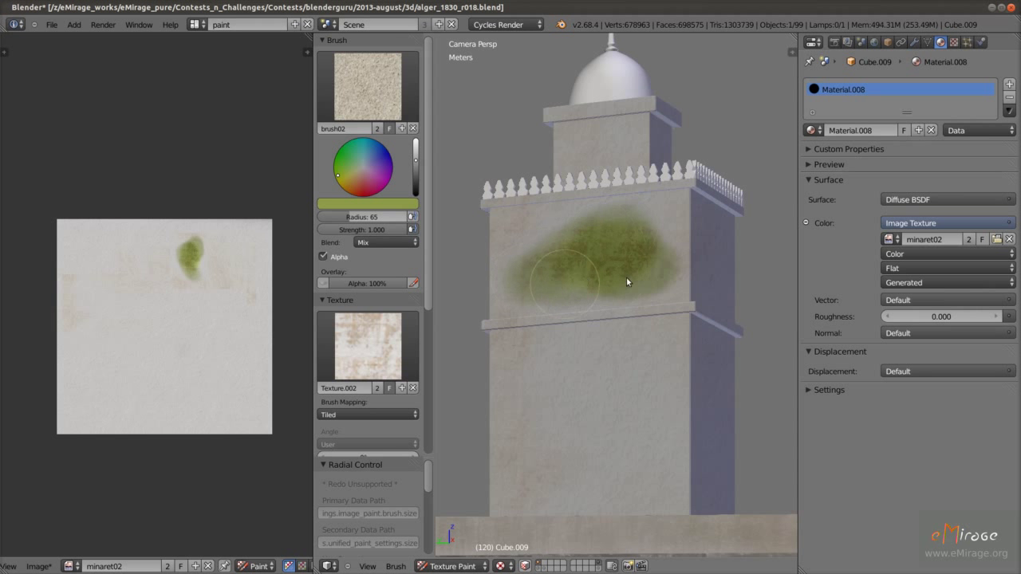
scroll(322, 213, down, 2)
scroll(323, 406, down, 3)
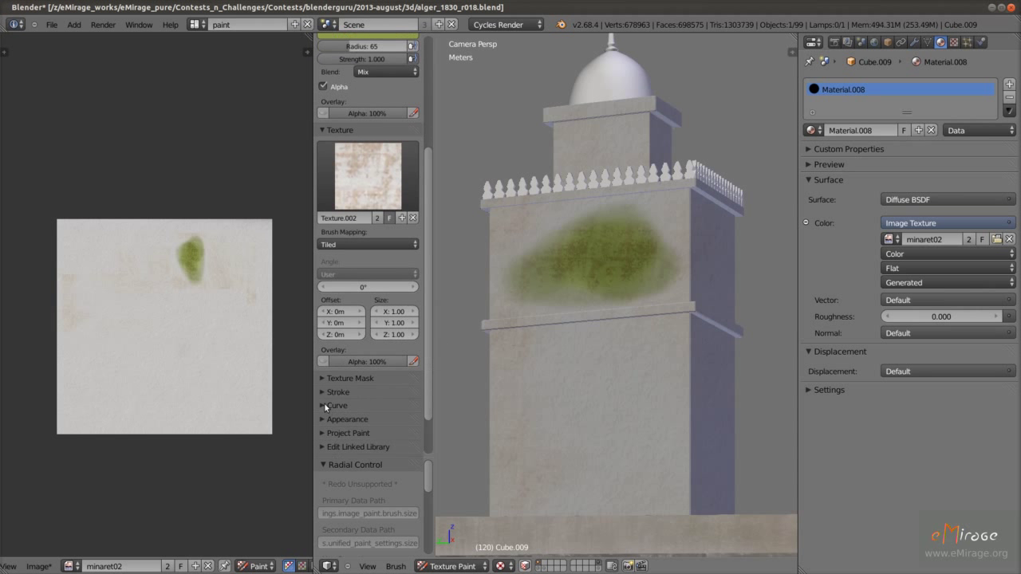
scroll(428, 366, down, 3)
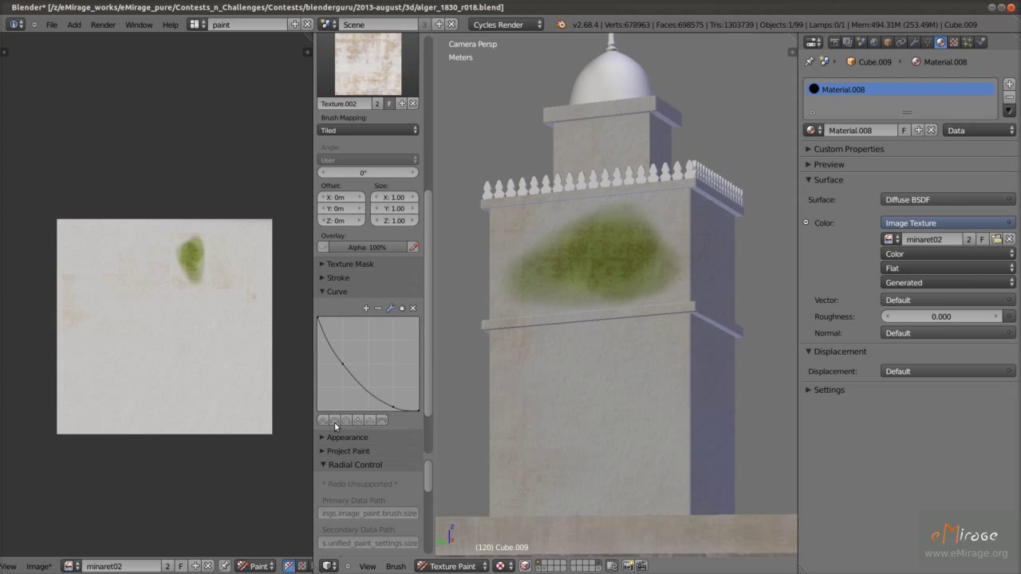
scroll(567, 370, up, 4)
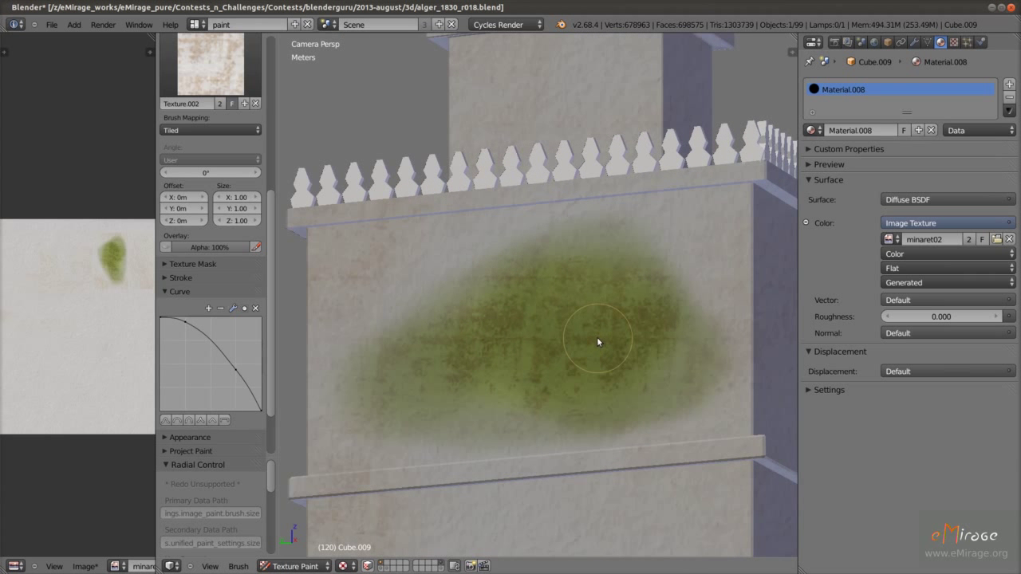
mouse_move(596, 337)
mouse_down()
mouse_move(388, 284)
mouse_move(457, 298)
mouse_up()
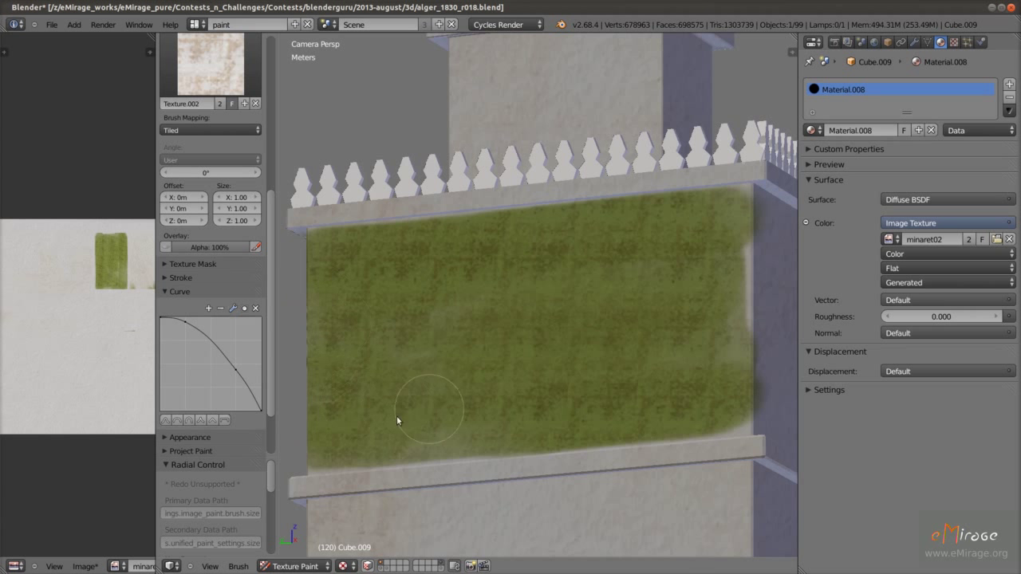
middle_drag(572, 391, 522, 259)
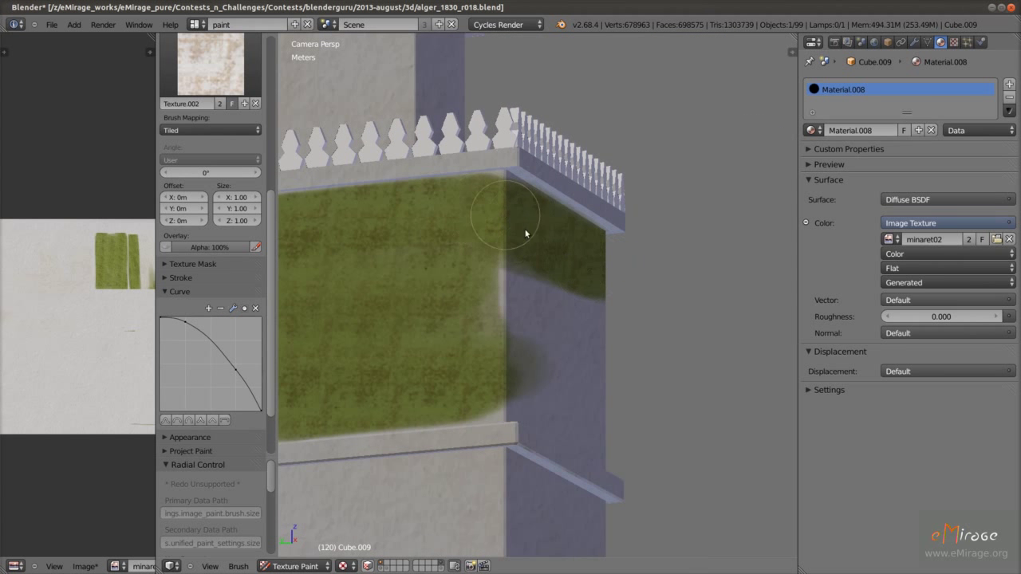
mouse_move(462, 394)
middle_down()
mouse_move(729, 292)
mouse_move(588, 346)
middle_up()
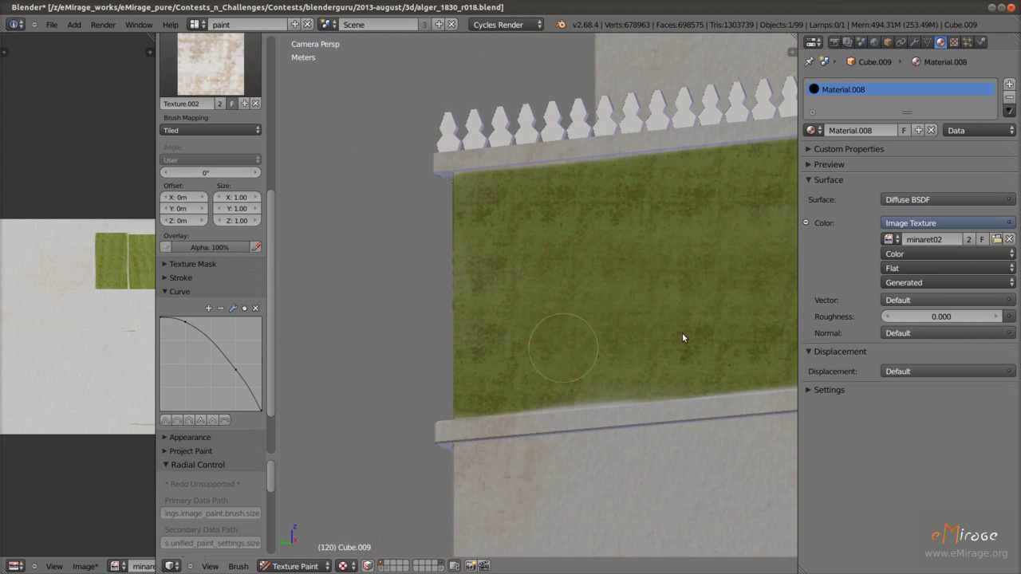
Browse the brush textures and orbit to an angled view of the tower
click(211, 64)
scroll(269, 207, up, 5)
mouse_move(420, 402)
middle_down()
mouse_move(627, 367)
mouse_move(649, 412)
middle_up()
Set brush radius 68 and position the plaster-patch stencil over the green wall
right_drag(649, 412, 764, 408)
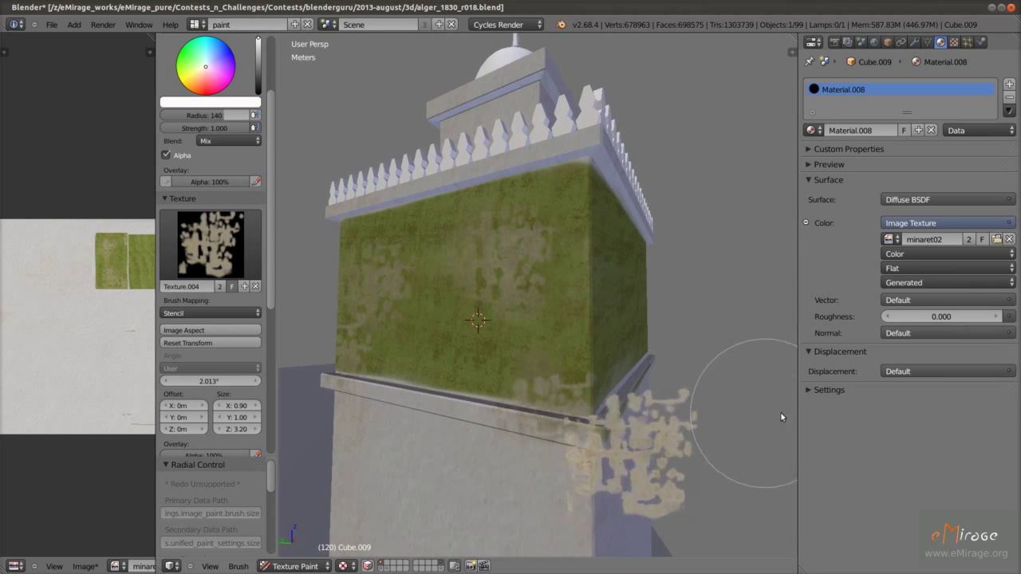
mouse_move(775, 395)
middle_down()
mouse_move(698, 392)
mouse_move(611, 364)
mouse_move(635, 259)
mouse_move(593, 392)
middle_up()
key(f)
click(584, 355)
right_drag(593, 392, 568, 319)
mouse_move(568, 319)
middle_down()
mouse_move(635, 302)
mouse_move(558, 280)
middle_up()
right_drag(559, 279, 474, 252)
Load DecalsLeaking0181_1_S.png as the stencil, match its aspect, and place it over the lower wall
click(953, 41)
click(909, 84)
click(985, 185)
click(996, 178)
click(988, 58)
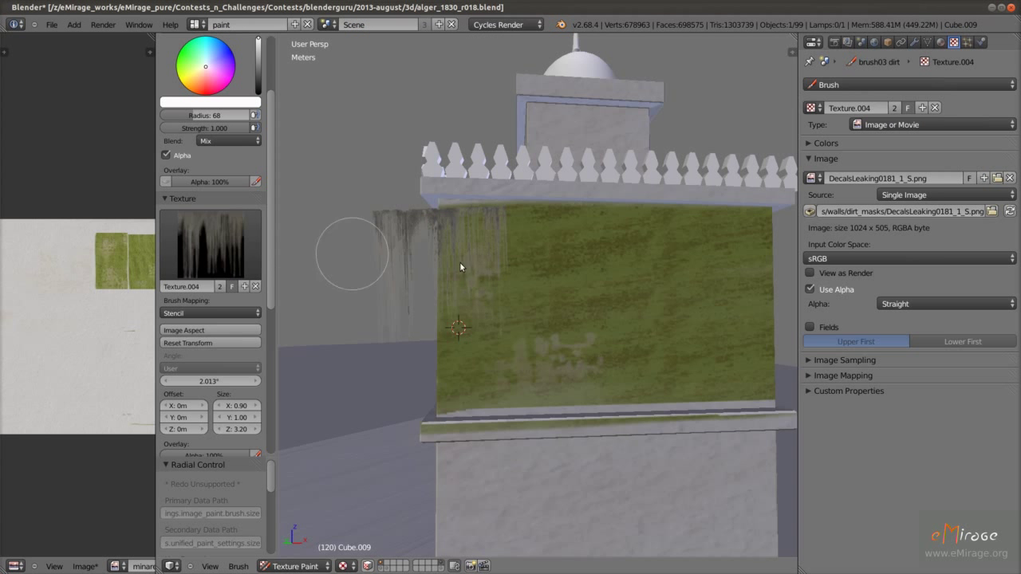
click(191, 330)
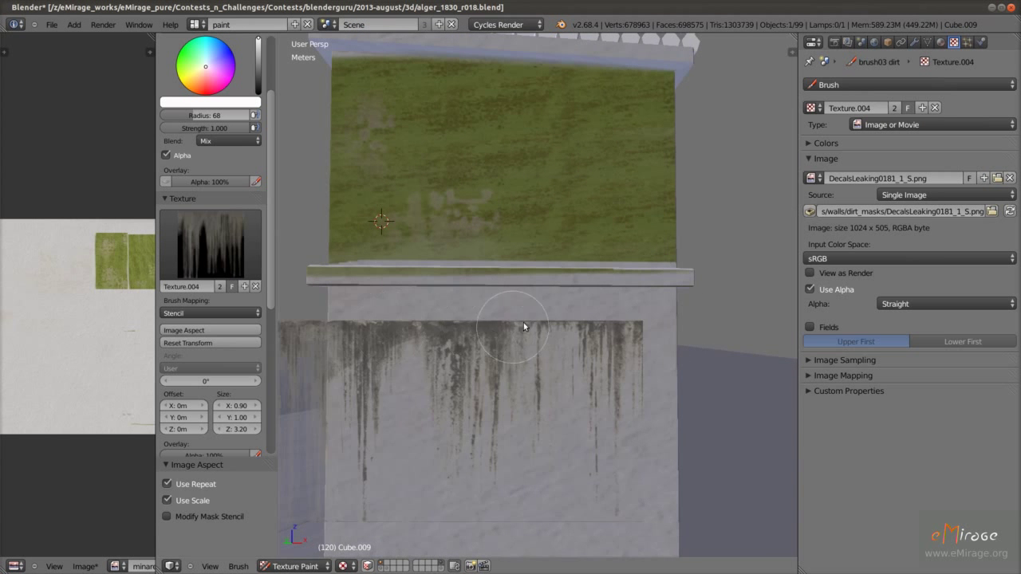
middle_drag(478, 331, 543, 333)
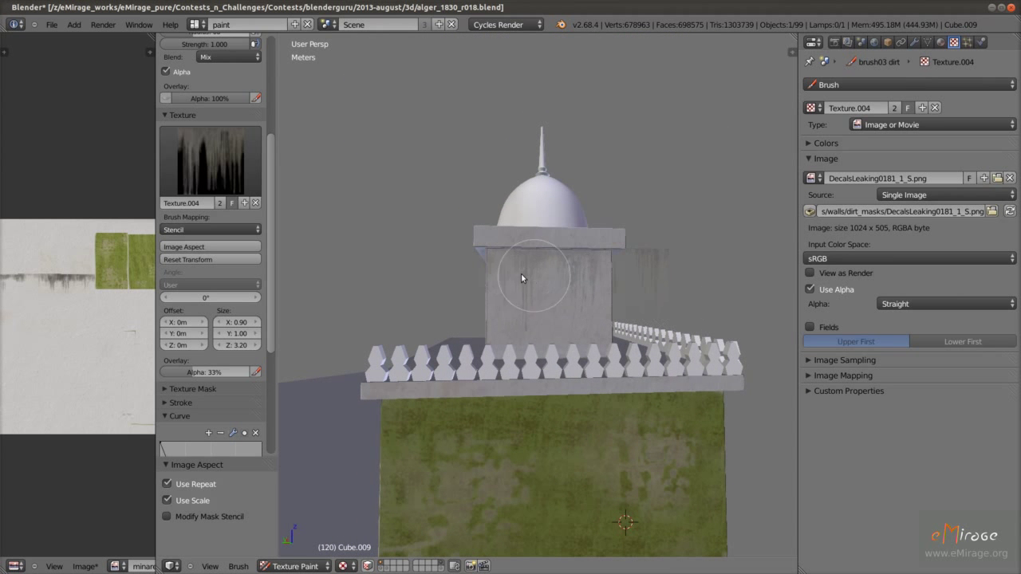
Lower brush strength to 0.226 and paint faint leak streaks below the moss band from camera view
key(shift+f)
click(521, 313)
mouse_move(522, 312)
middle_down()
mouse_move(507, 306)
mouse_move(528, 286)
mouse_move(651, 290)
middle_up()
key(KP_0)
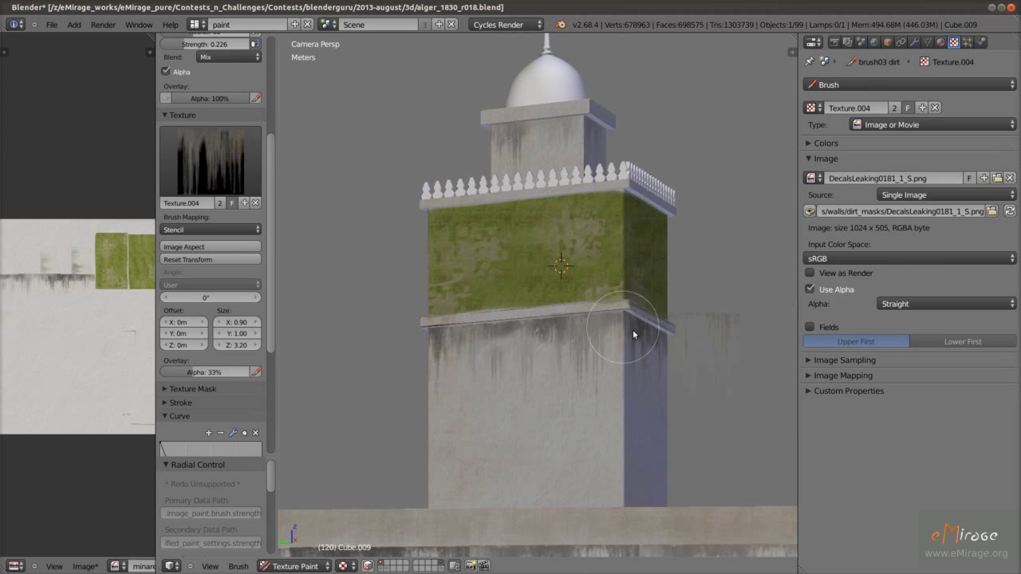
right_drag(581, 319, 470, 353)
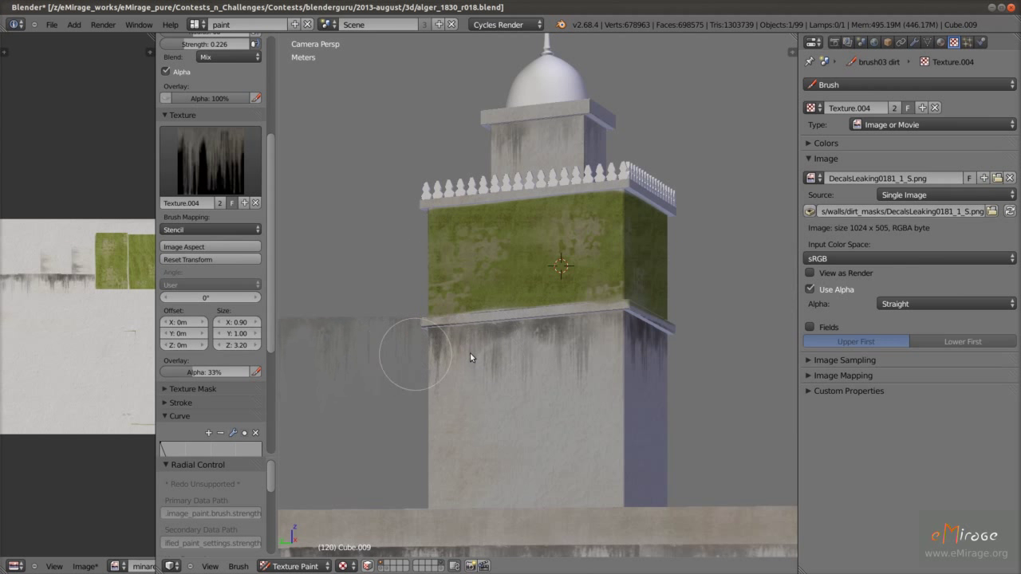
Switch back to the white plaster brush with strength 0.220
key(1)
key(shift+f)
click(588, 368)
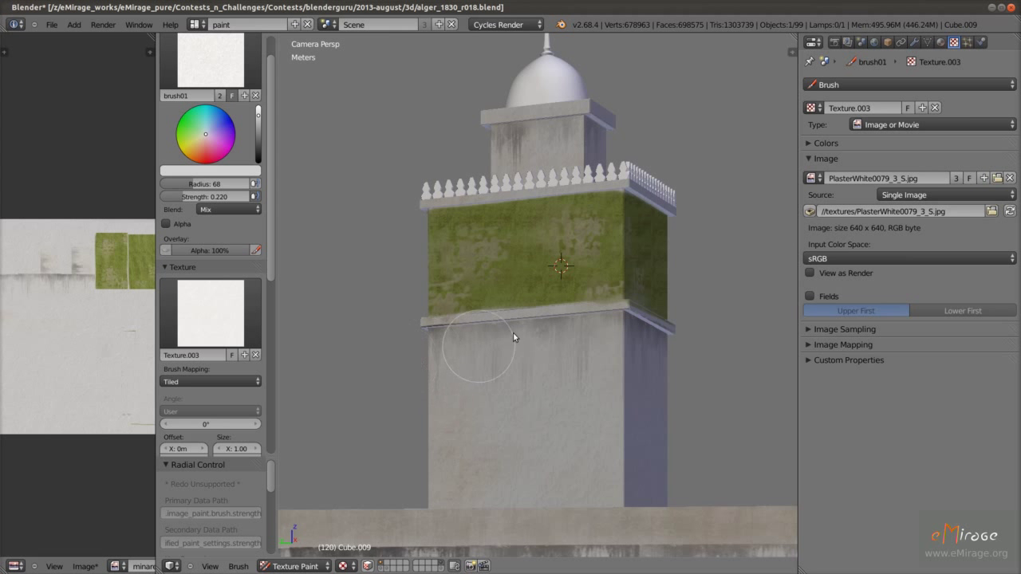
Select the leaking dirt brush, load DecalLeakingRusty0019_1_S.png as stencil, and slide it beside the tower
click(209, 59)
click(376, 116)
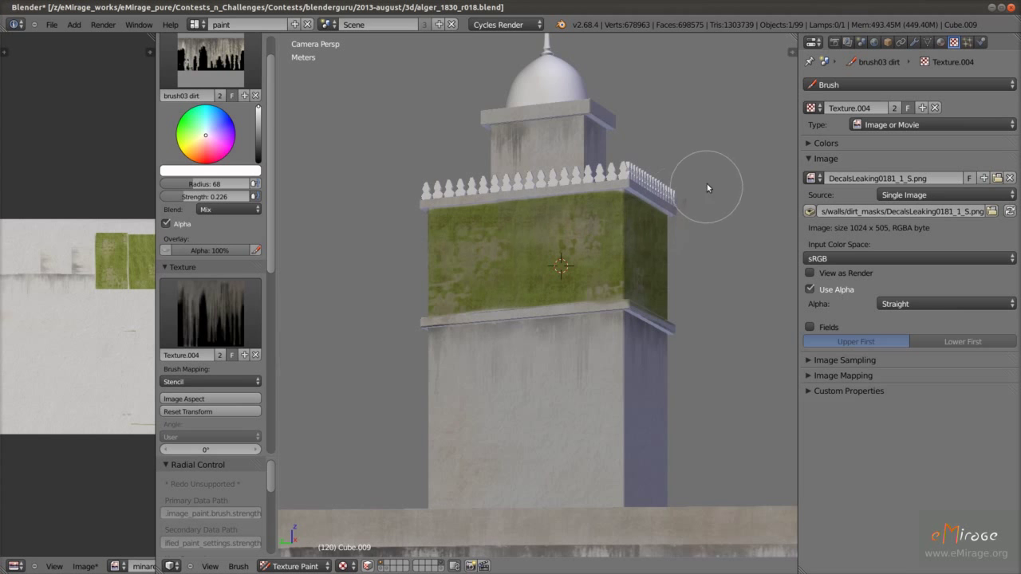
click(991, 210)
double_click(351, 216)
right_drag(590, 232, 520, 236)
Raise strength to 0.834 and paint rusty drips across the top of the mossy wall
key(shift+f)
click(483, 238)
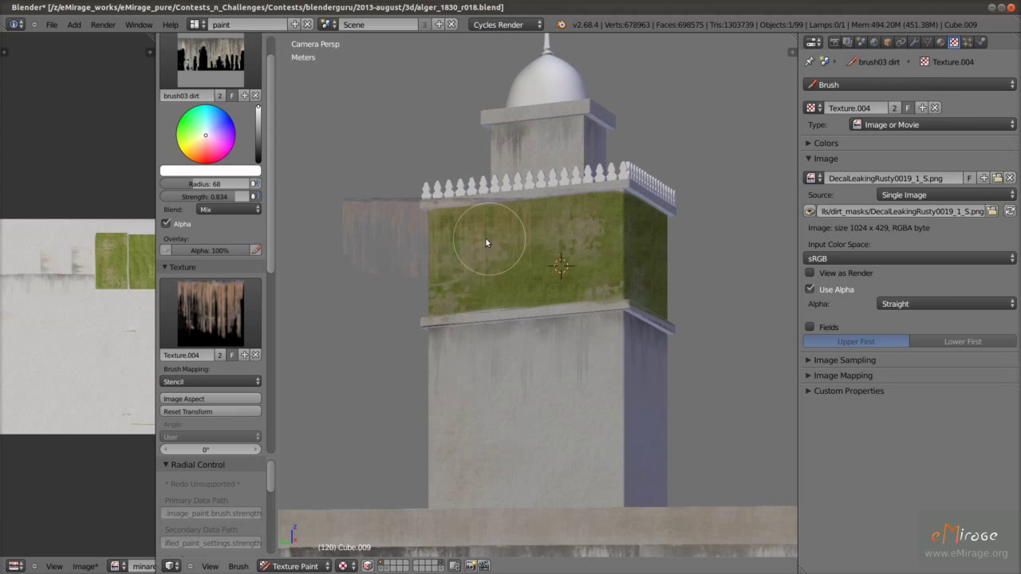
mouse_move(544, 296)
middle_down()
mouse_move(669, 254)
mouse_move(544, 241)
mouse_move(652, 213)
mouse_move(638, 239)
mouse_move(667, 265)
middle_up()
drag(607, 239, 476, 290)
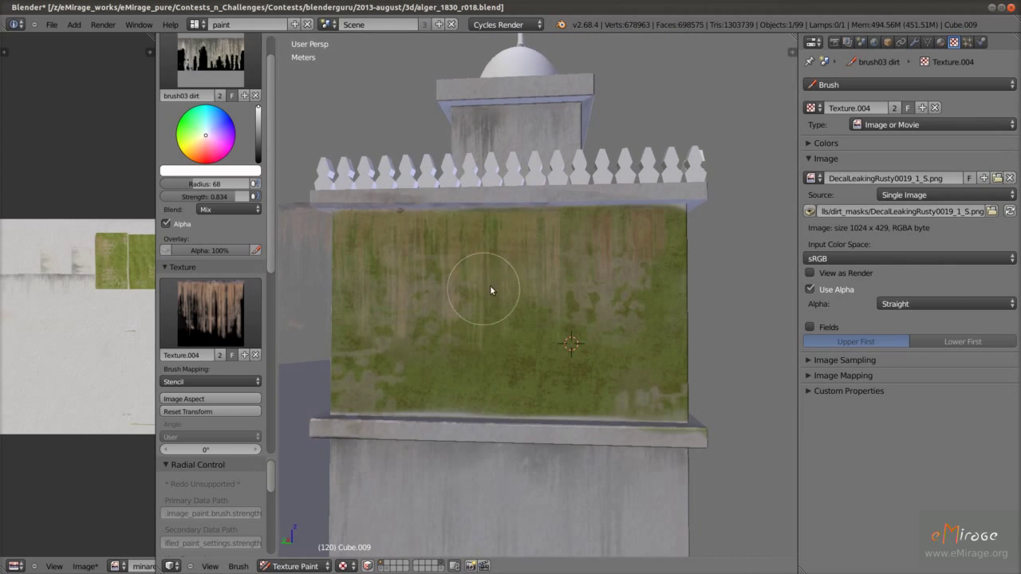
middle_drag(366, 243, 557, 282)
scroll(520, 300, down, 3)
key(KP_0)
scroll(582, 228, up, 3)
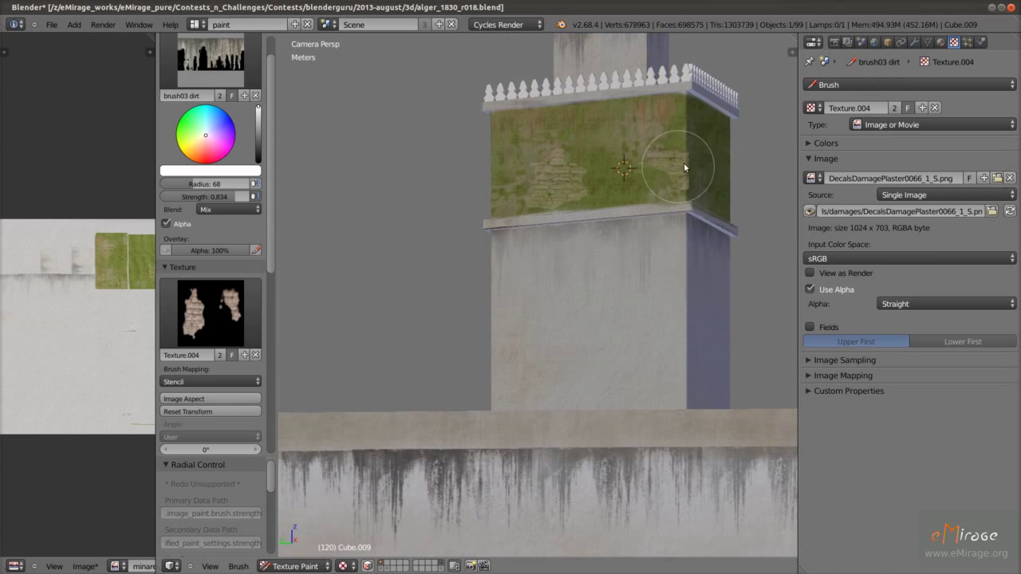
Match the DecalsDamagePlaster0066 stencil to its image aspect, then rotate it to about 179° over the mossy wall
click(184, 399)
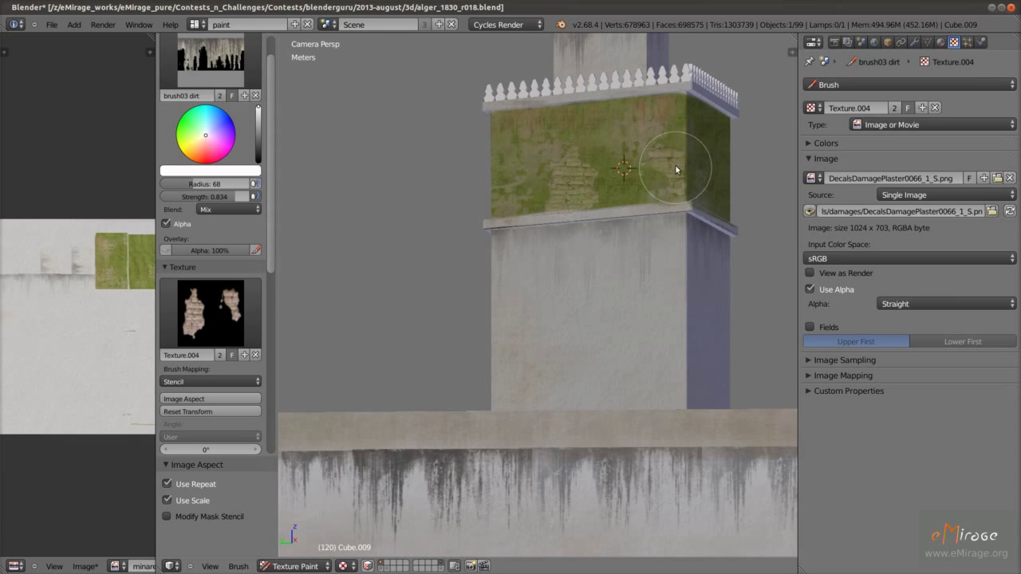
mouse_move(582, 235)
middle_down()
mouse_move(631, 189)
mouse_move(677, 221)
mouse_move(651, 222)
middle_up()
scroll(701, 201, up, 5)
mouse_move(650, 221)
ctrl+right_down()
mouse_move(684, 223)
mouse_move(649, 197)
ctrl+right_up()
middle_drag(649, 197, 657, 193)
ctrl+right_drag(656, 193, 637, 234)
mouse_move(637, 234)
middle_down()
mouse_move(646, 246)
mouse_move(684, 216)
middle_up()
ctrl+right_drag(684, 216, 556, 290)
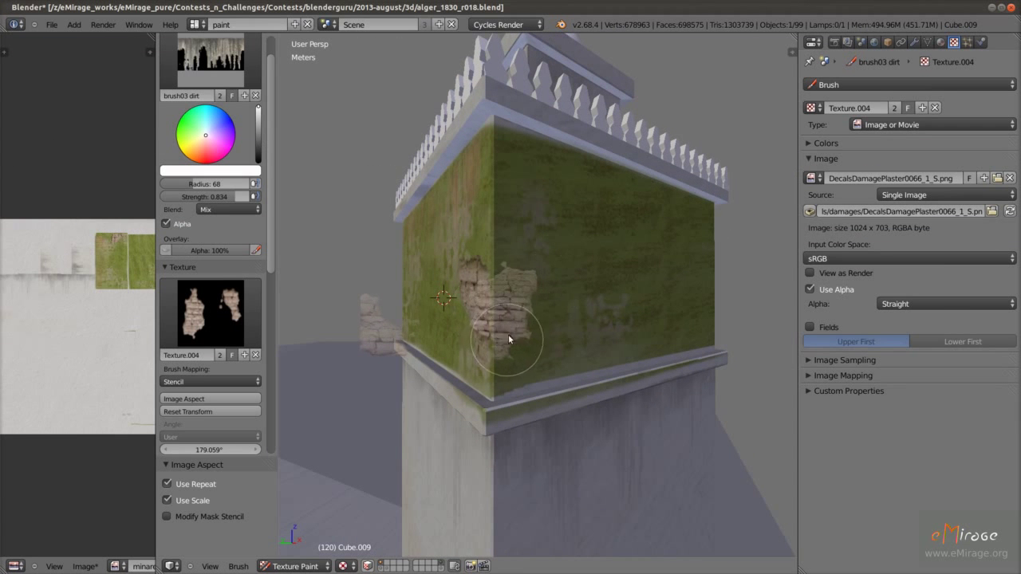
right_drag(467, 359, 504, 349)
Back in camera view, load DecalsDamagePlaster0034_1_S.png as the crack stencil and nudge it into place
key(KP_0)
scroll(580, 293, up, 2)
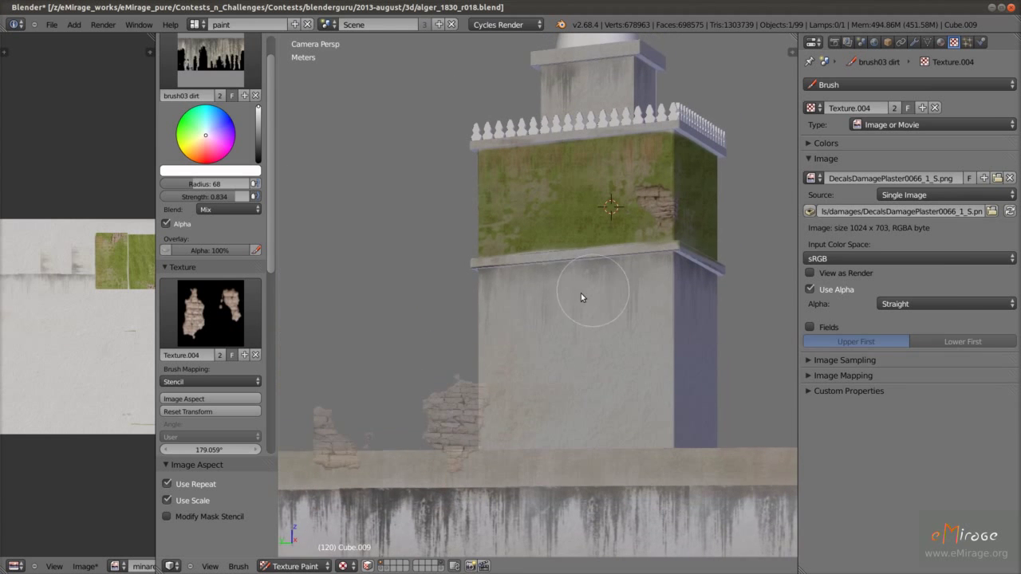
click(991, 210)
click(357, 127)
click(989, 59)
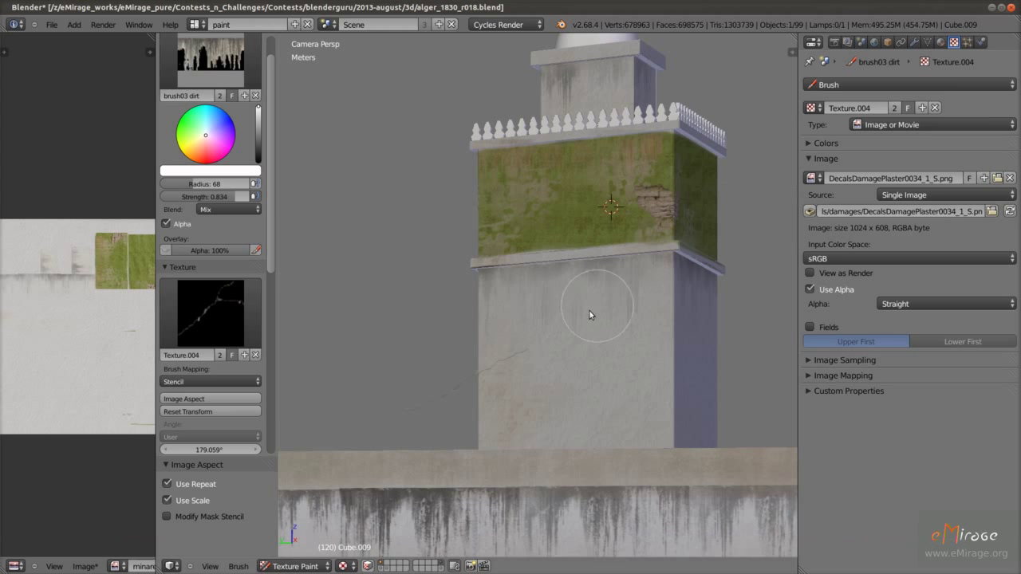
shift+middle_drag(590, 315, 667, 325)
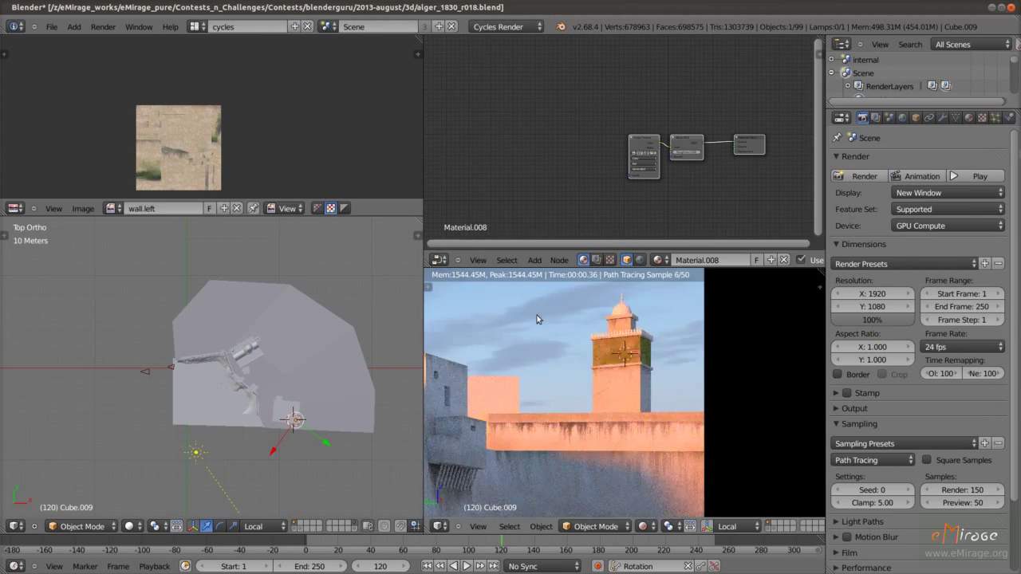
Add a Bump node, linking the Image Texture colour to Height and Bump Normal to the Diffuse Normal
scroll(598, 144, up, 3)
drag(598, 110, 710, 64)
key(shift+a)
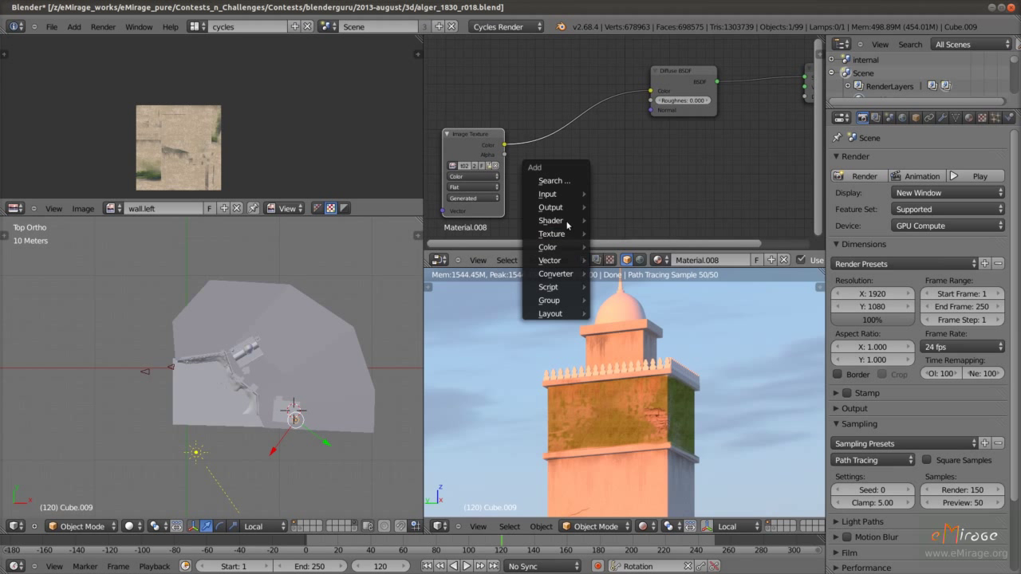
click(612, 261)
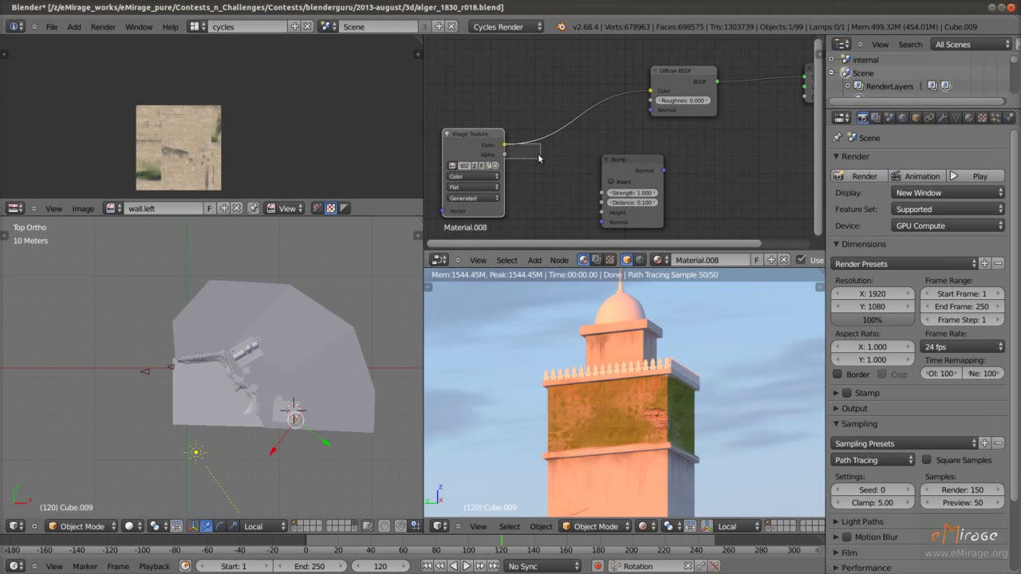
drag(594, 224, 602, 213)
drag(664, 170, 651, 110)
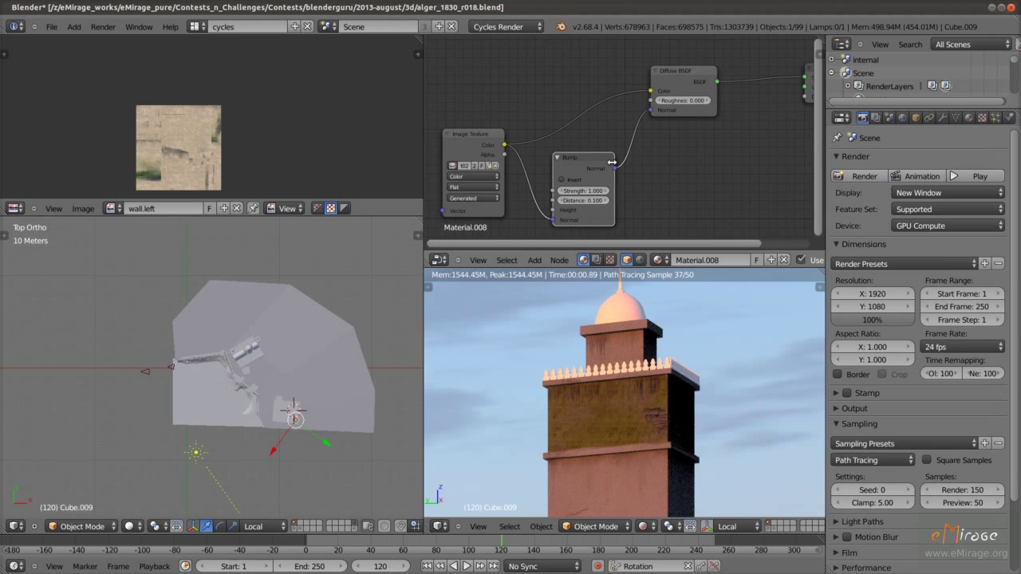
Set the Bump node to strength 1.000 and distance 0.150, with Invert turned off
scroll(558, 212, up, 2)
scroll(627, 479, up, 5)
scroll(627, 479, up, 1)
mouse_move(650, 166)
middle_down()
mouse_move(684, 173)
mouse_move(683, 145)
middle_up()
click(613, 154)
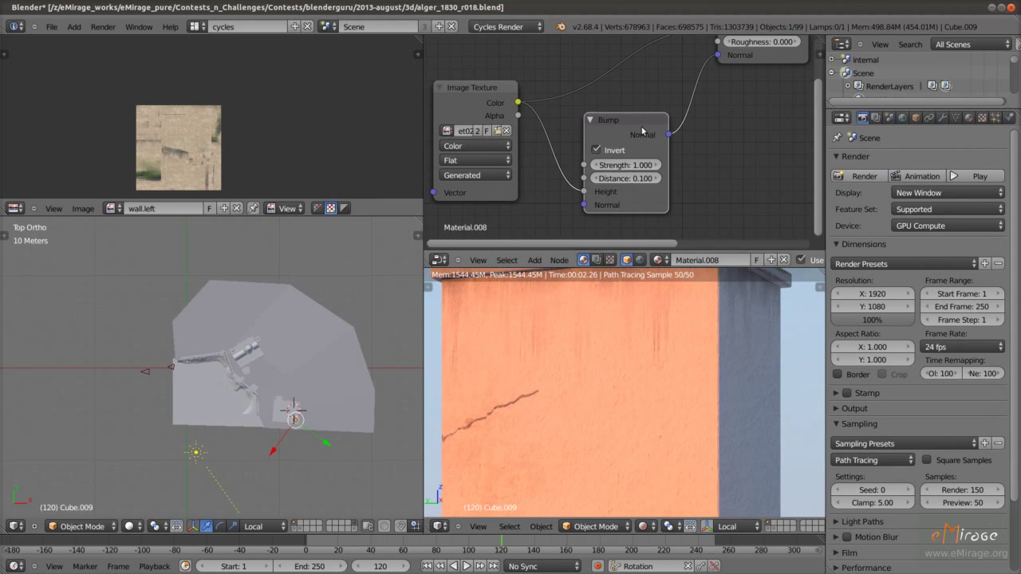
drag(613, 158, 608, 167)
click(622, 175)
text(0)
key(Return)
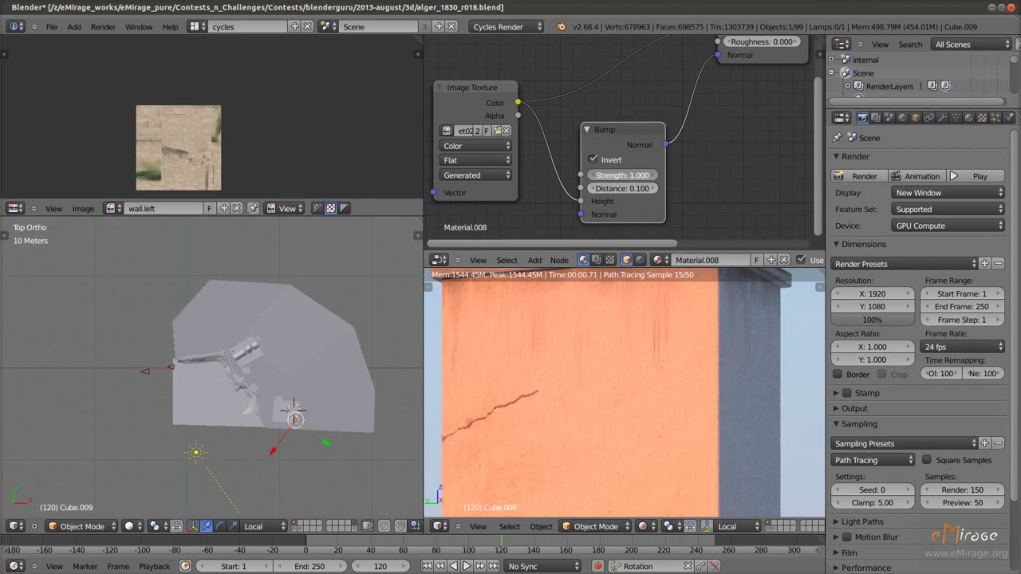
scroll(626, 393, down, 3)
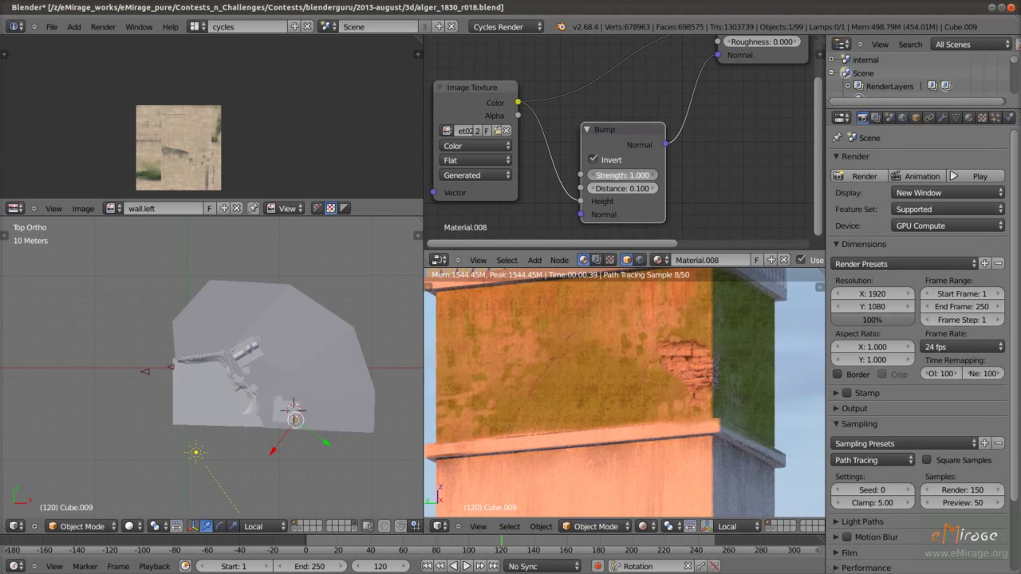
click(590, 189)
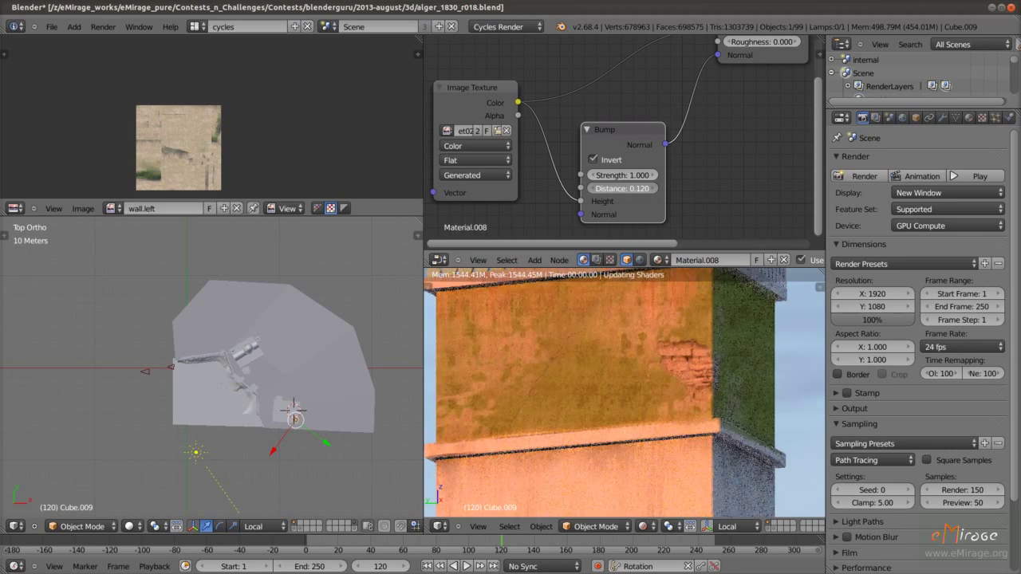
drag(591, 188, 629, 190)
click(611, 163)
In the GIMP composite 22.xcf, hide the base layer to see only the sky
scroll(625, 393, up, 3)
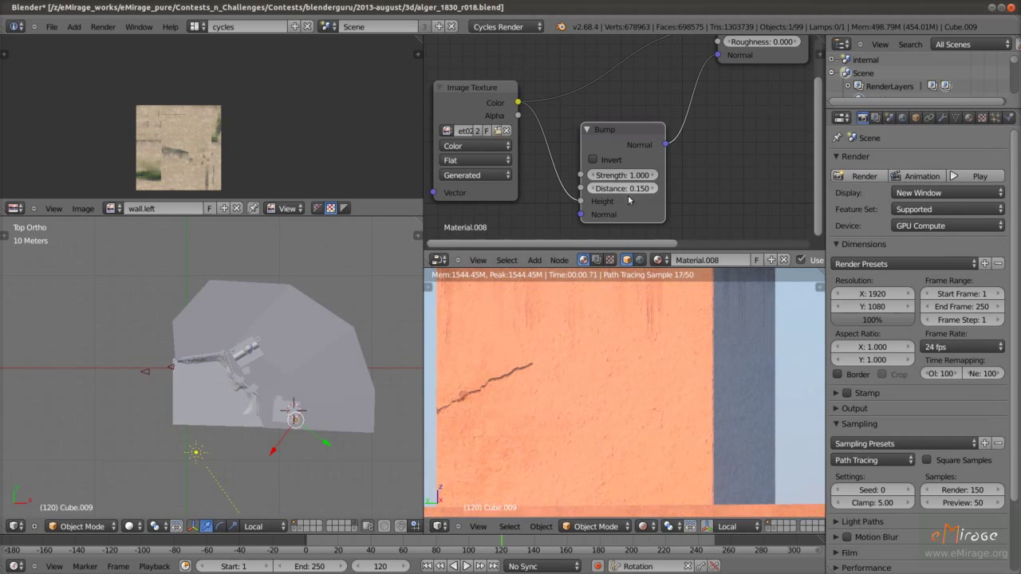
scroll(622, 399, down, 4)
scroll(617, 425, up, 4)
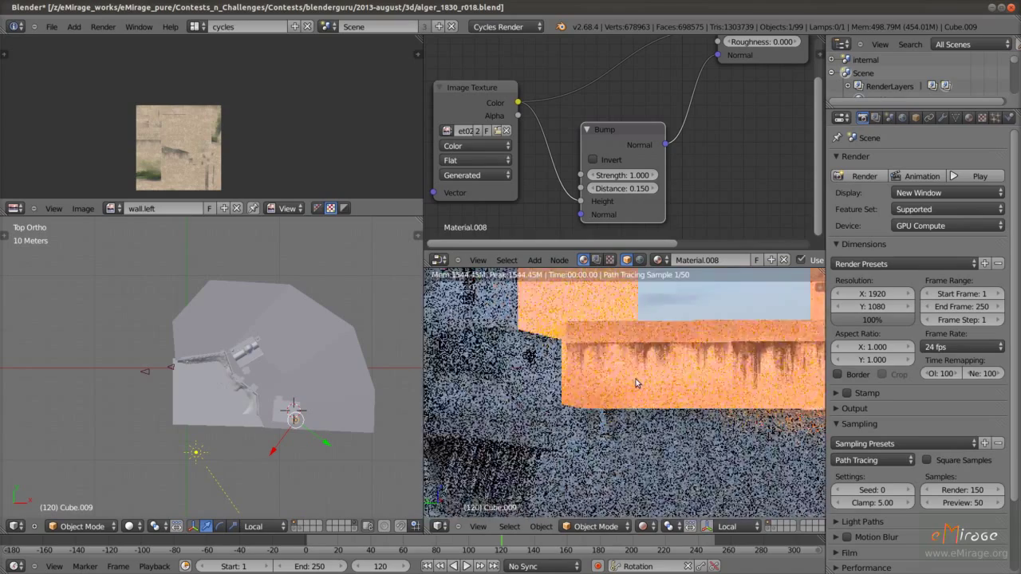
scroll(635, 382, down, 3)
scroll(662, 398, down, 2)
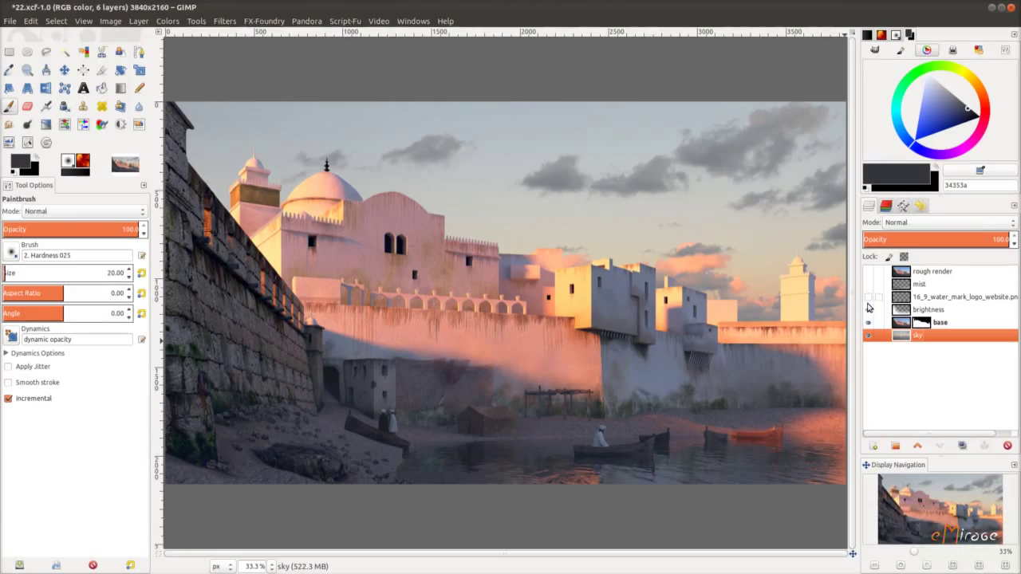
click(869, 322)
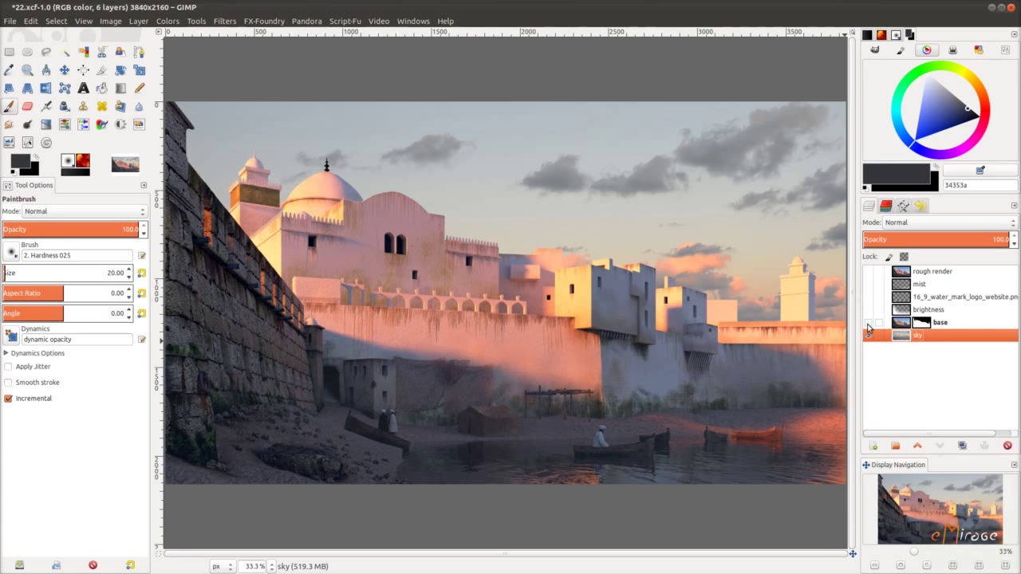
Show the base city render again and toggle layers to compare, ending with mist over the cloudy sky
click(869, 320)
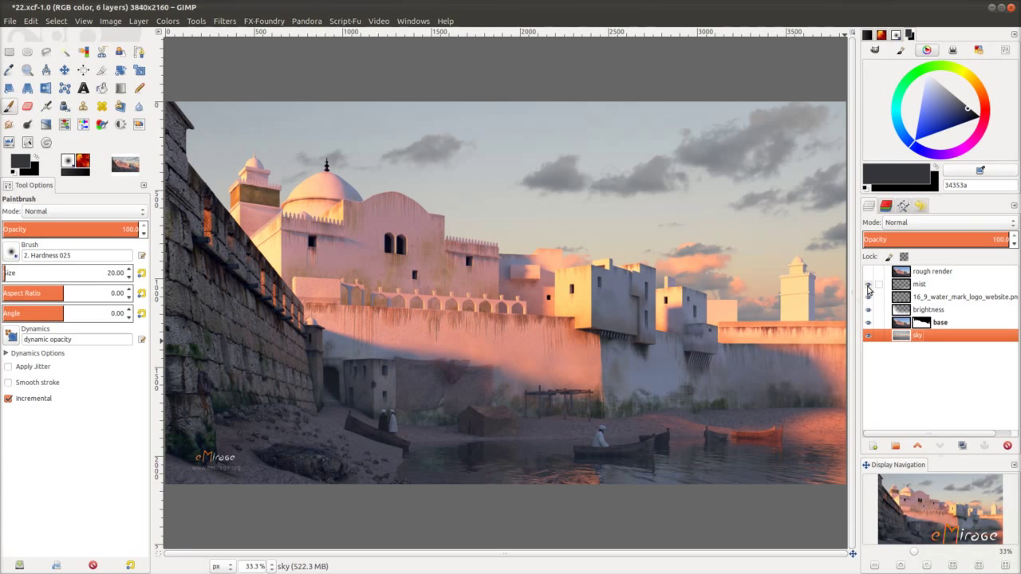
click(868, 285)
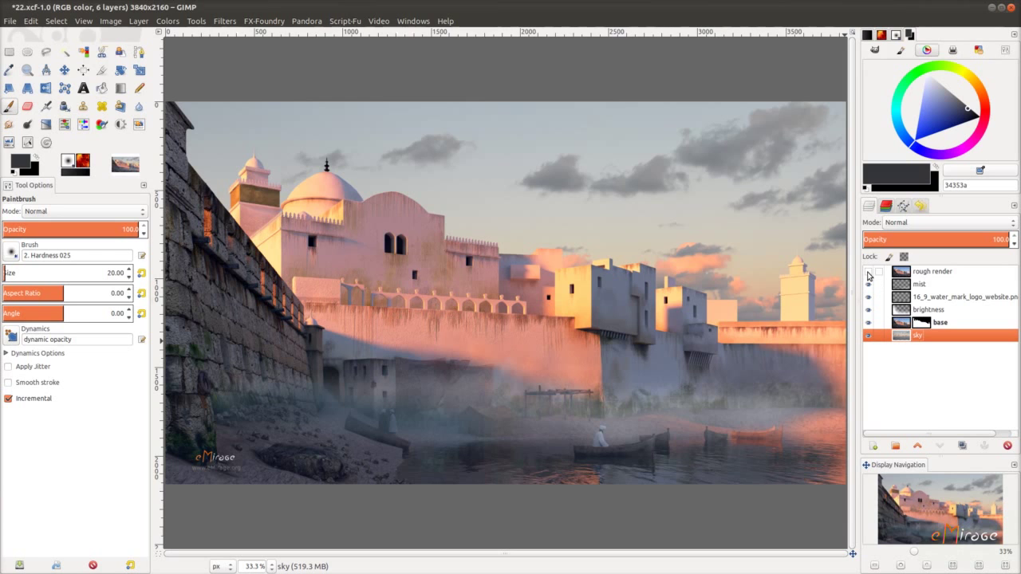
click(868, 275)
click(868, 276)
click(869, 276)
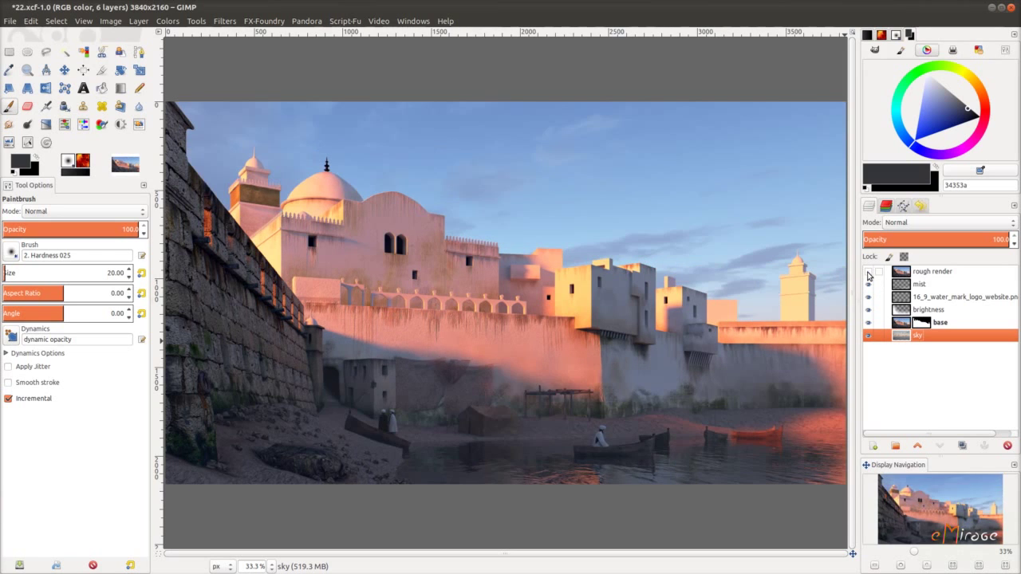
click(868, 275)
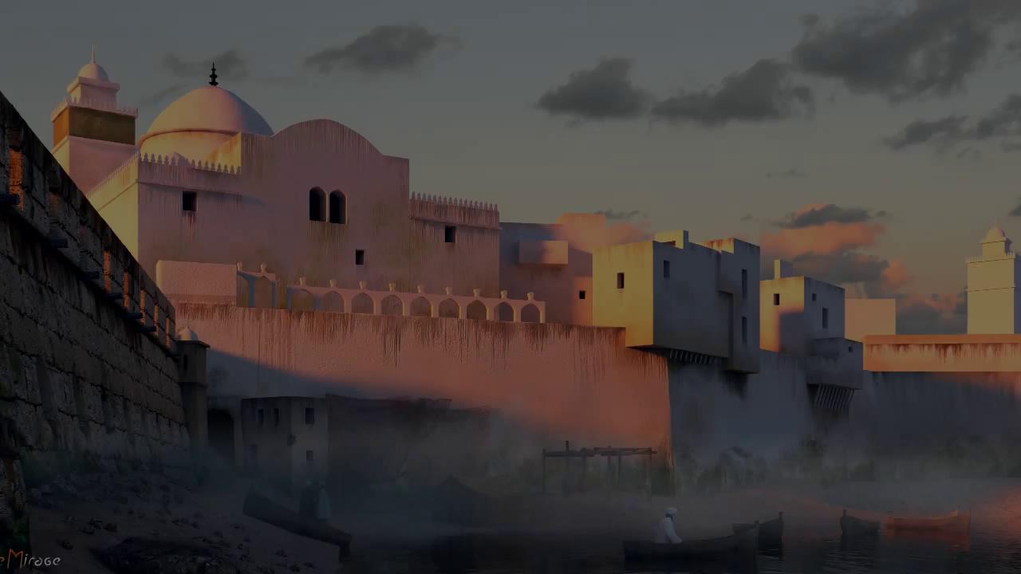